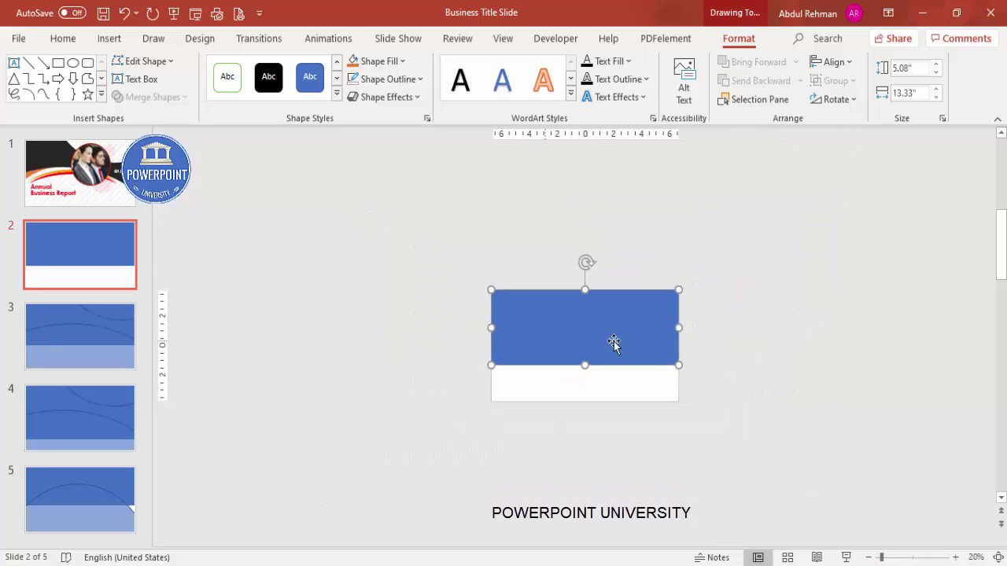
# Step: Deselect the blue rectangle now covering the top of slide 2
pyautogui.click(716, 395)
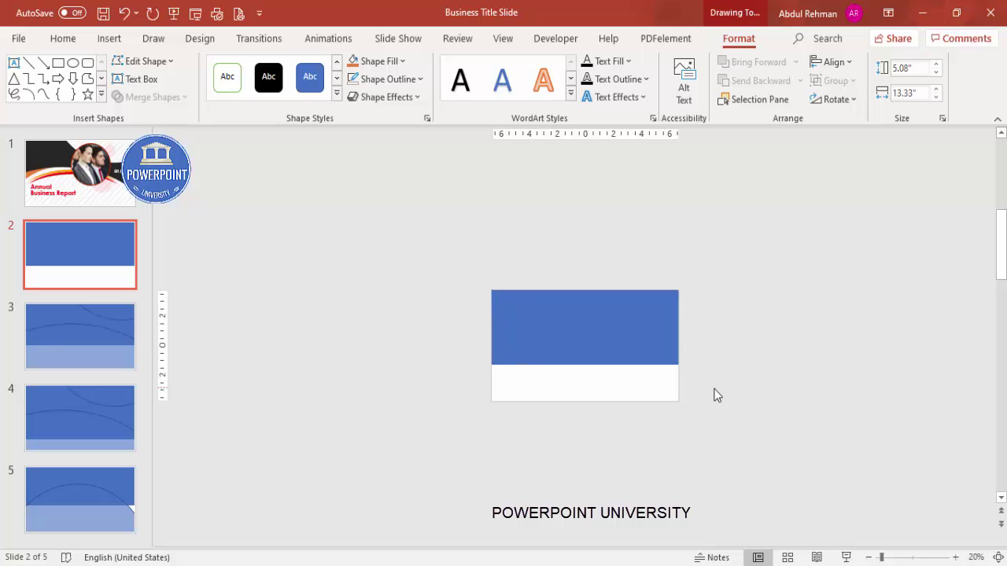
# Step: Draw a large oval overlapping the lower half of the blue rectangle
pyautogui.click(108, 39)
pyautogui.click(236, 100)
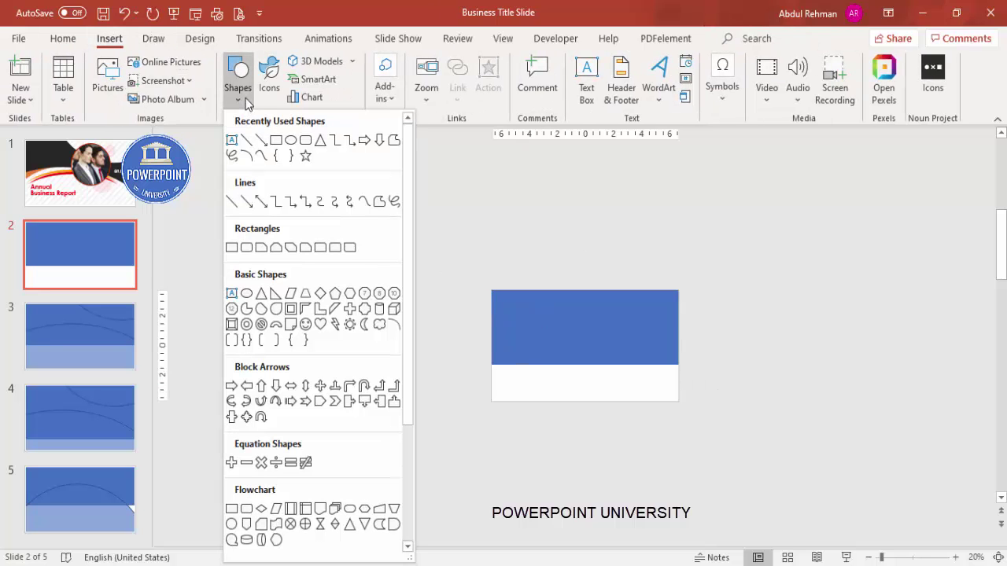
pyautogui.click(247, 294)
pyautogui.moveTo(447, 345); pyautogui.dragTo(766, 512)
pyautogui.moveTo(530, 457); pyautogui.dragTo(493, 420)
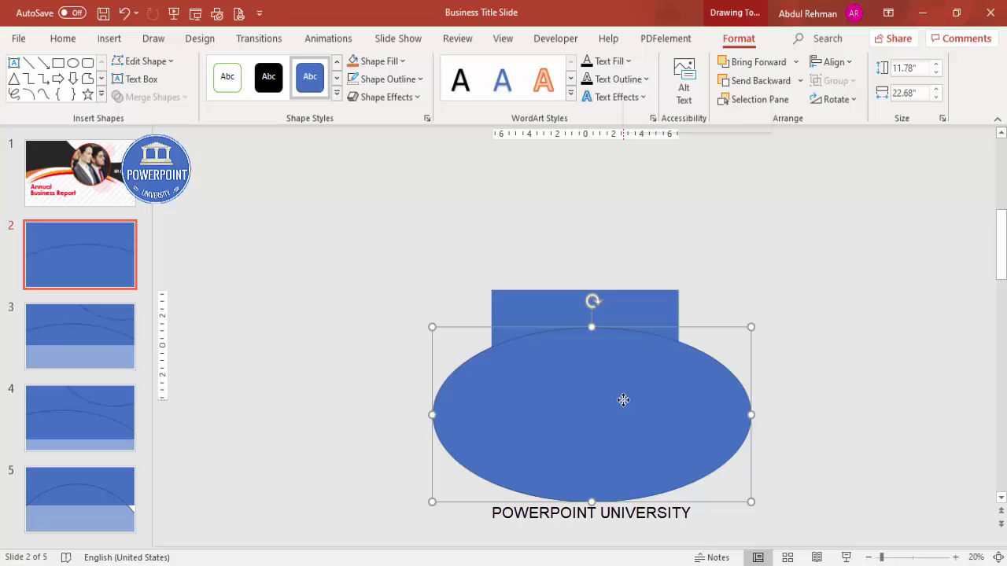
# Step: Give the oval 40% transparency, no outline and an orange fill
pyautogui.rightClick(623, 400)
pyautogui.click(689, 532)
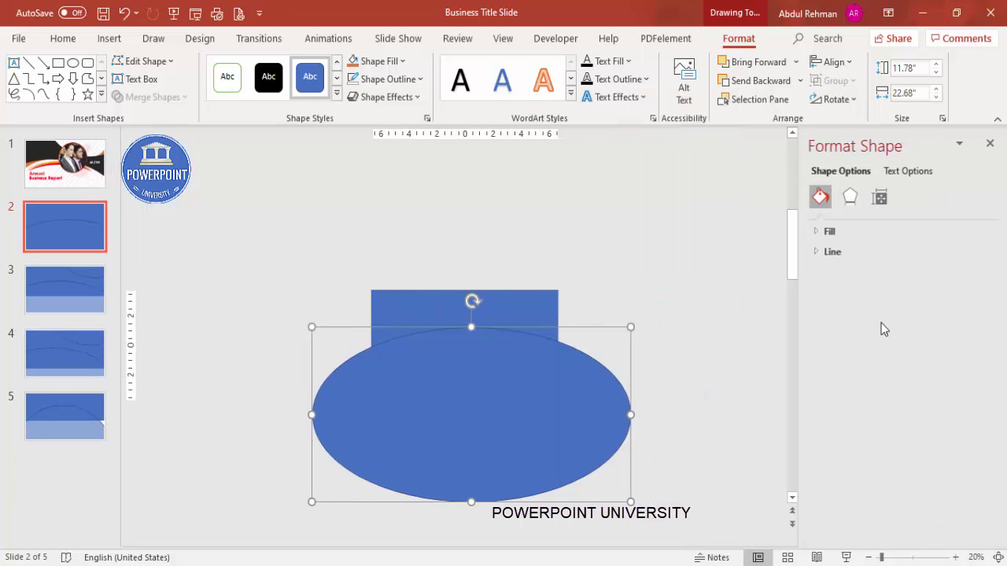
pyautogui.click(827, 232)
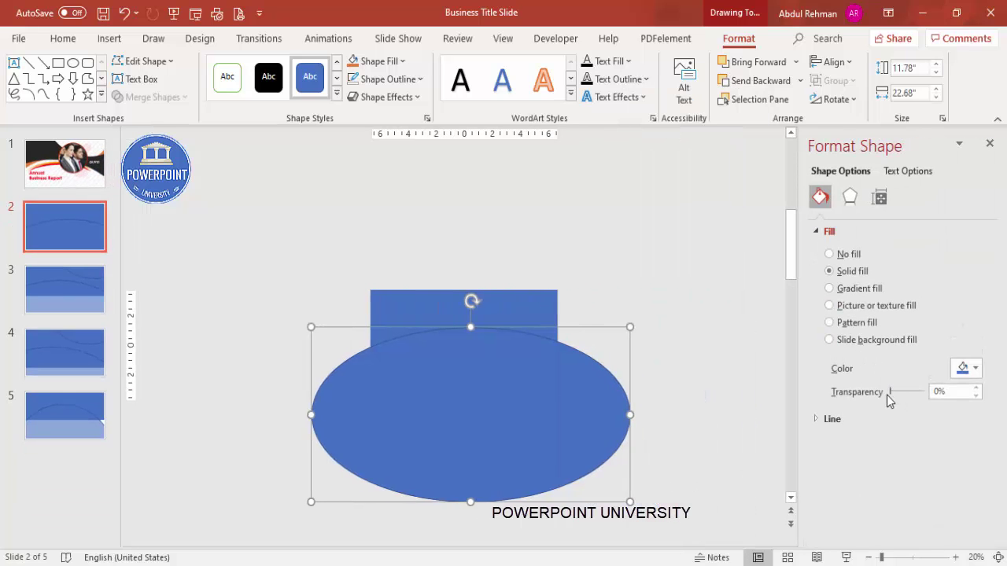
pyautogui.moveTo(892, 393); pyautogui.dragTo(904, 395)
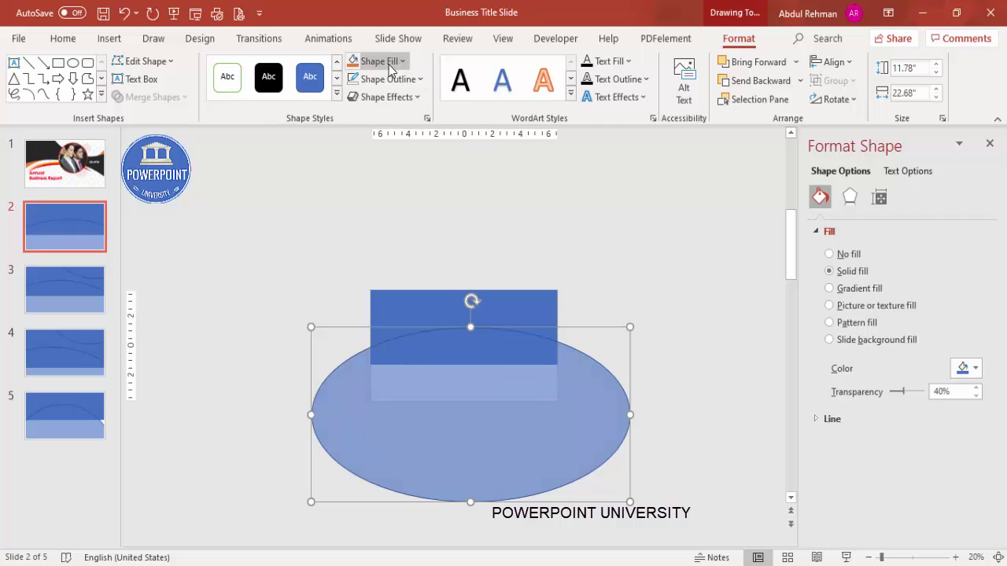
pyautogui.click(409, 81)
pyautogui.click(393, 295)
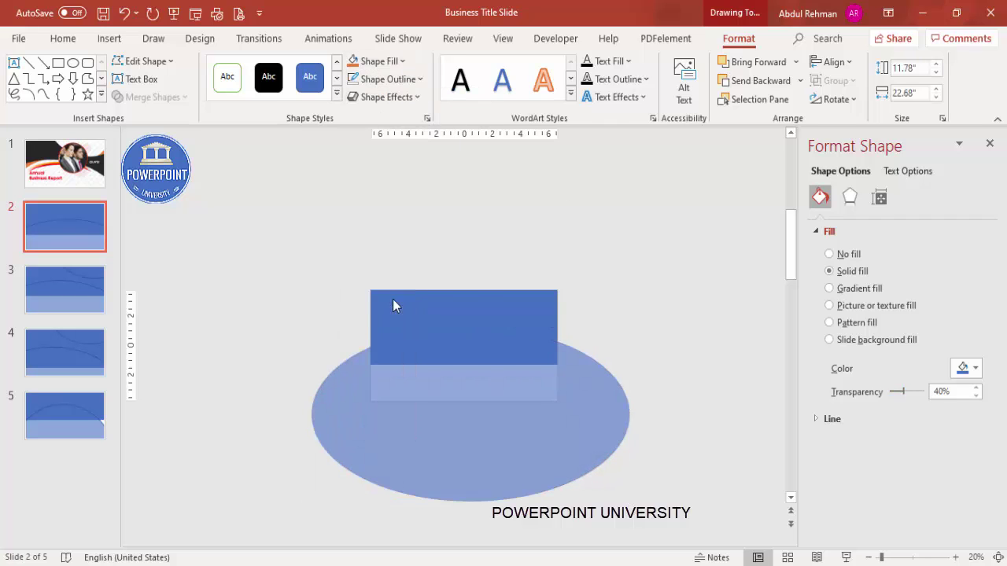
pyautogui.click(354, 63)
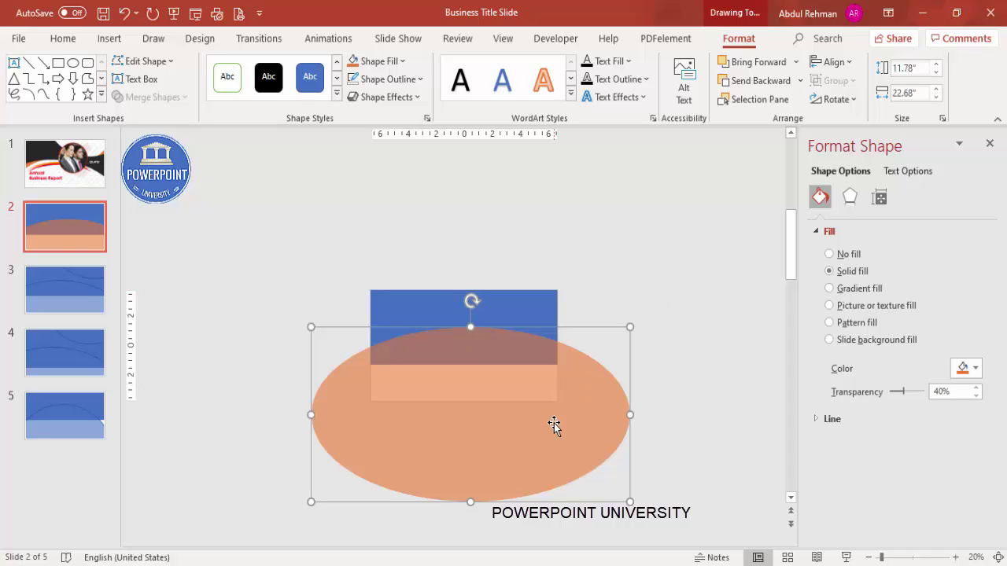
# Step: Tilt the orange oval slightly clockwise and duplicate it above and to the right
pyautogui.moveTo(472, 301); pyautogui.dragTo(499, 305)
pyautogui.moveTo(495, 362); pyautogui.dragTo(491, 369)
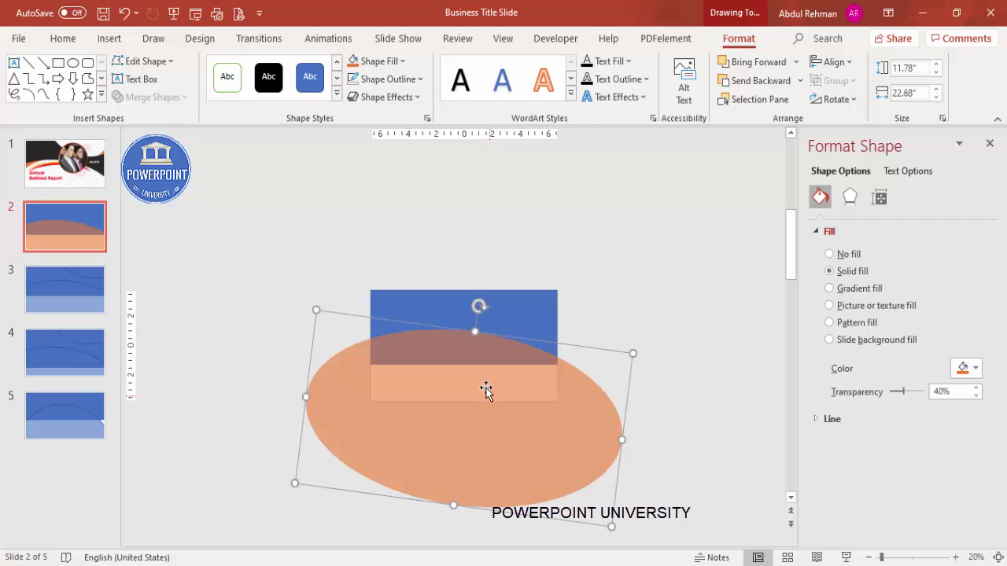
pyautogui.moveTo(485, 389); pyautogui.dragTo(536, 204)
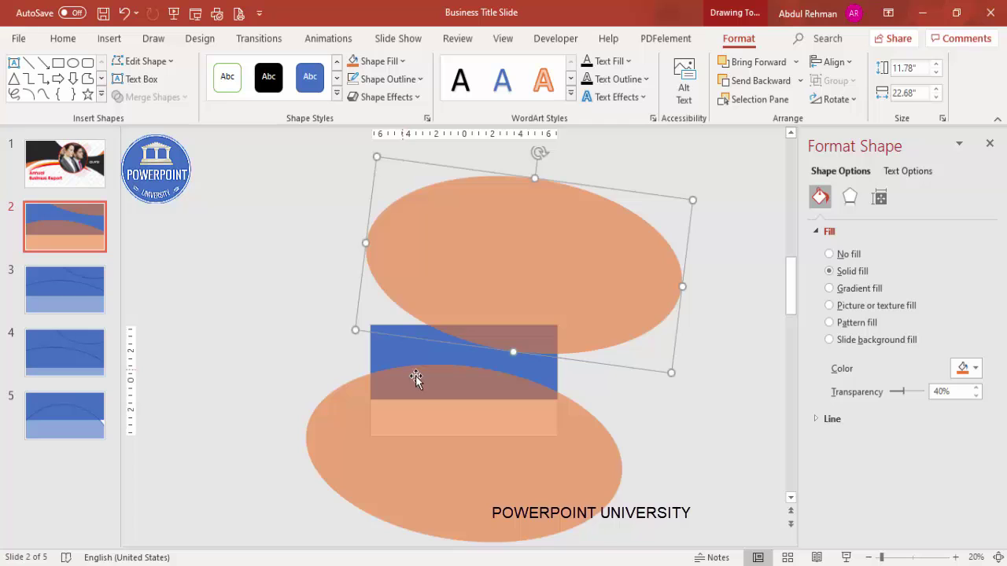
pyautogui.click(628, 391)
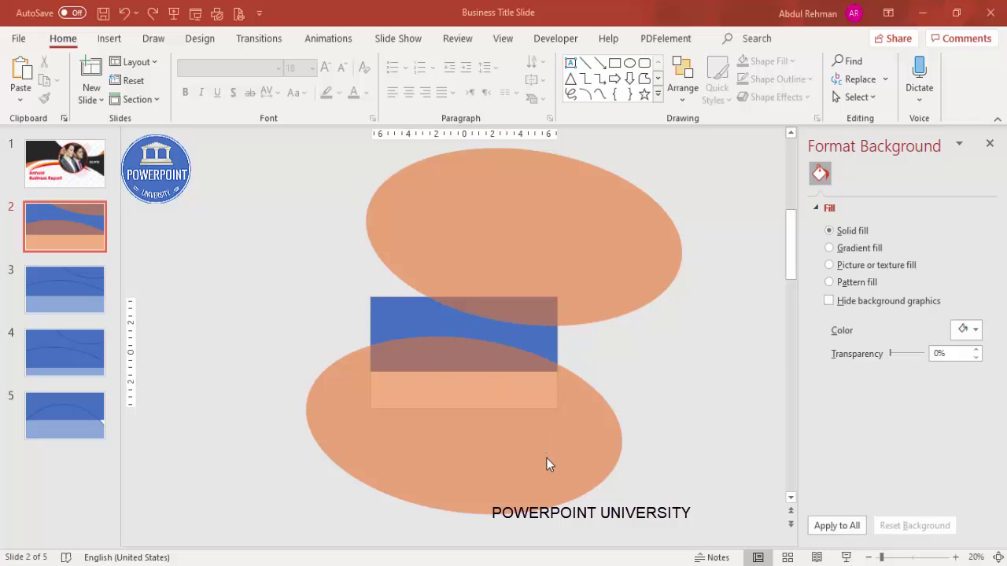
# Step: Narrow both ovals from their sides and shift the upper one into place
pyautogui.click(495, 451)
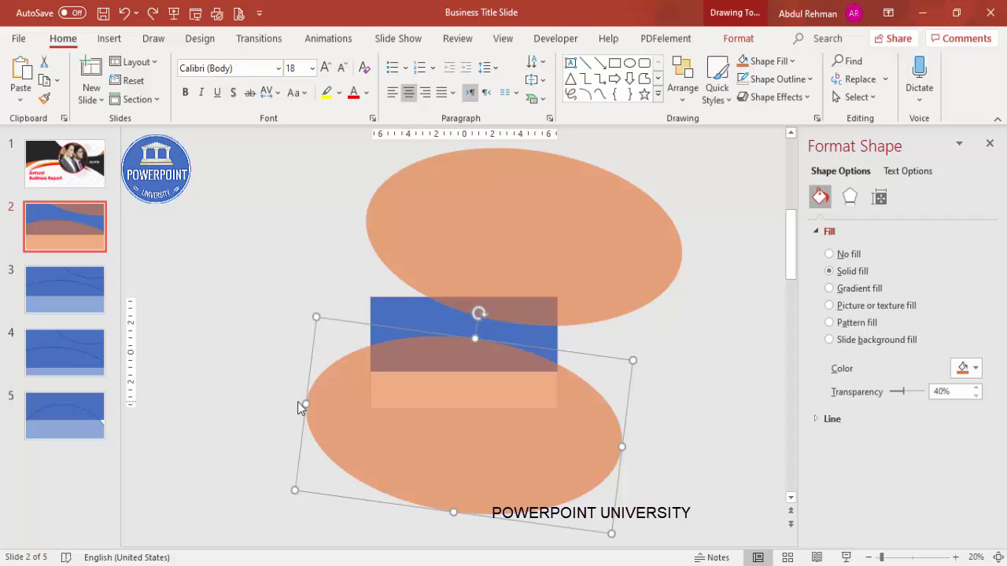
pyautogui.moveTo(304, 407); pyautogui.dragTo(329, 411)
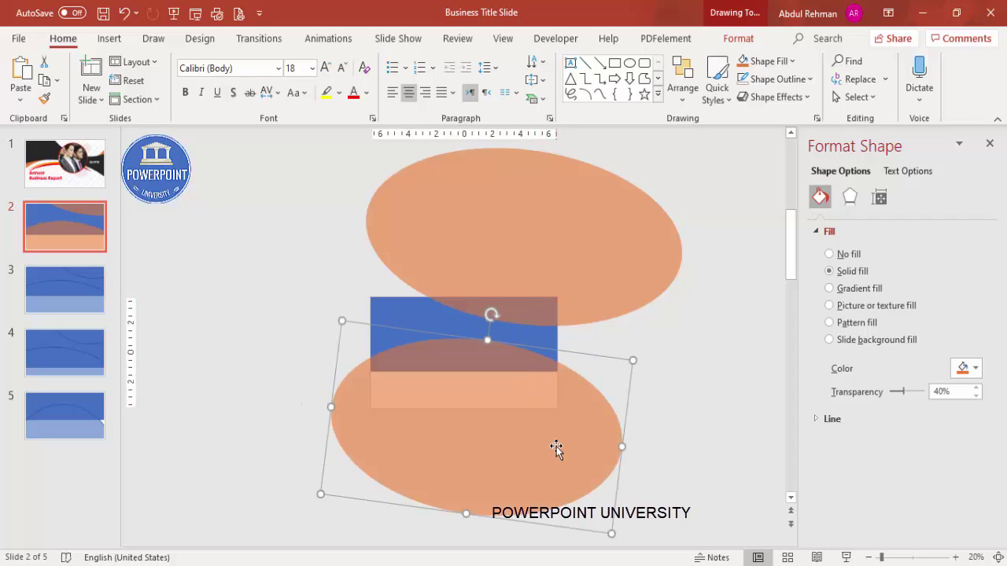
pyautogui.moveTo(556, 449); pyautogui.dragTo(554, 438)
pyautogui.scroll(1, 461, 268)
pyautogui.click(461, 268)
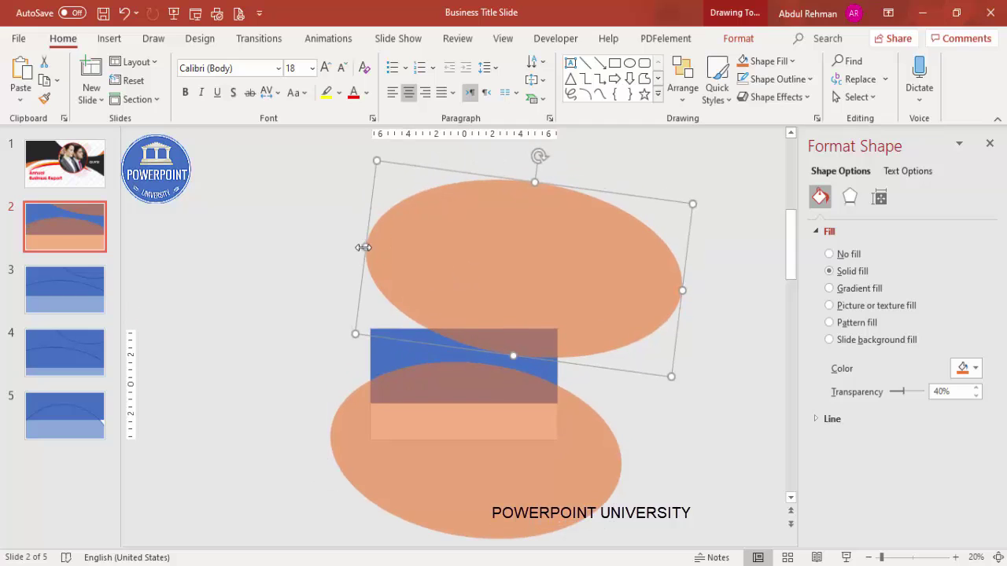
pyautogui.moveTo(364, 246); pyautogui.dragTo(416, 254)
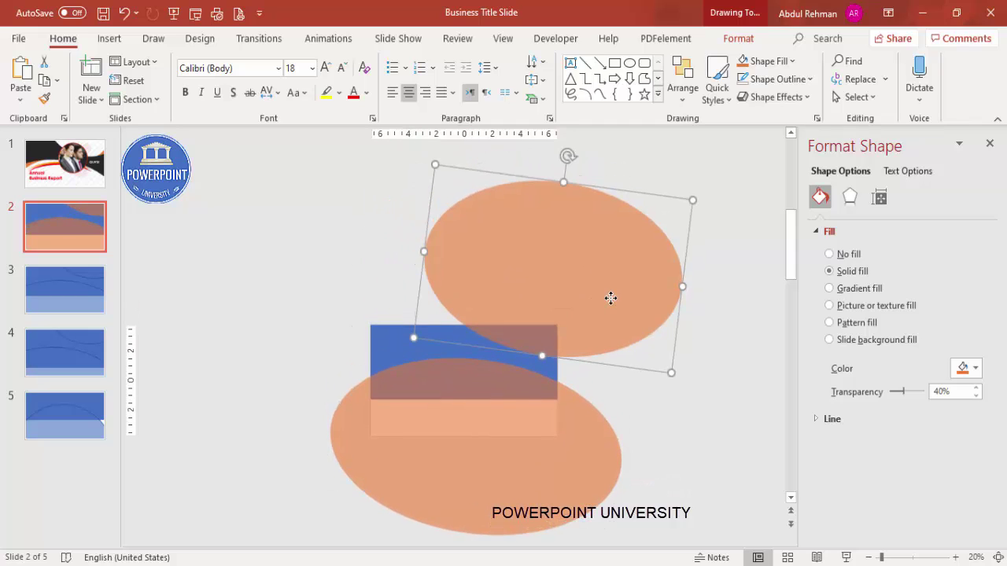
pyautogui.moveTo(611, 298); pyautogui.dragTo(619, 269)
pyautogui.moveTo(687, 286); pyautogui.dragTo(634, 260)
# Step: Subtract the lower orange oval from the blue rectangle using Merge Shapes
pyautogui.click(652, 376)
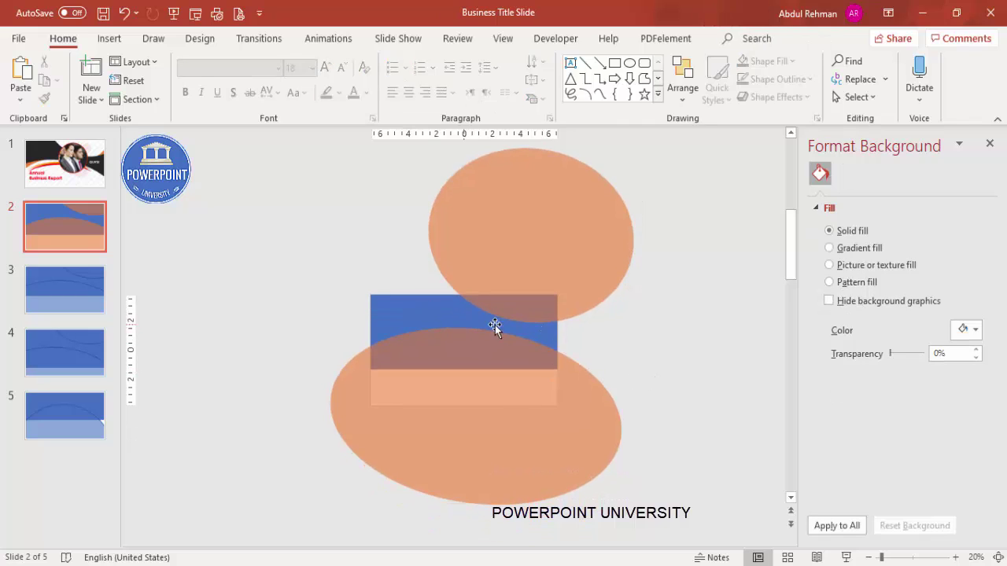
pyautogui.click(402, 307)
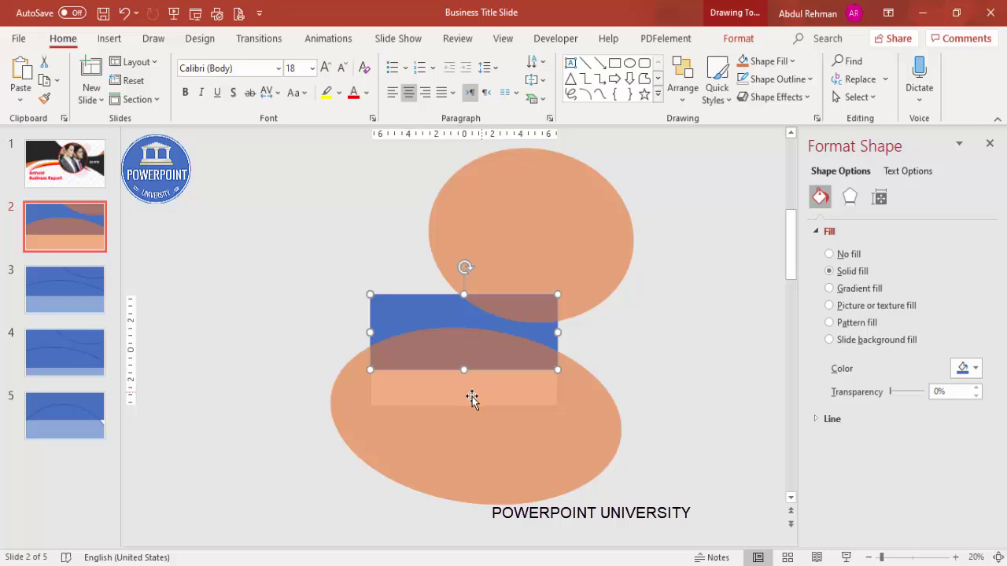
pyautogui.keyDown('shift'); pyautogui.click(468, 437); pyautogui.keyUp('shift')
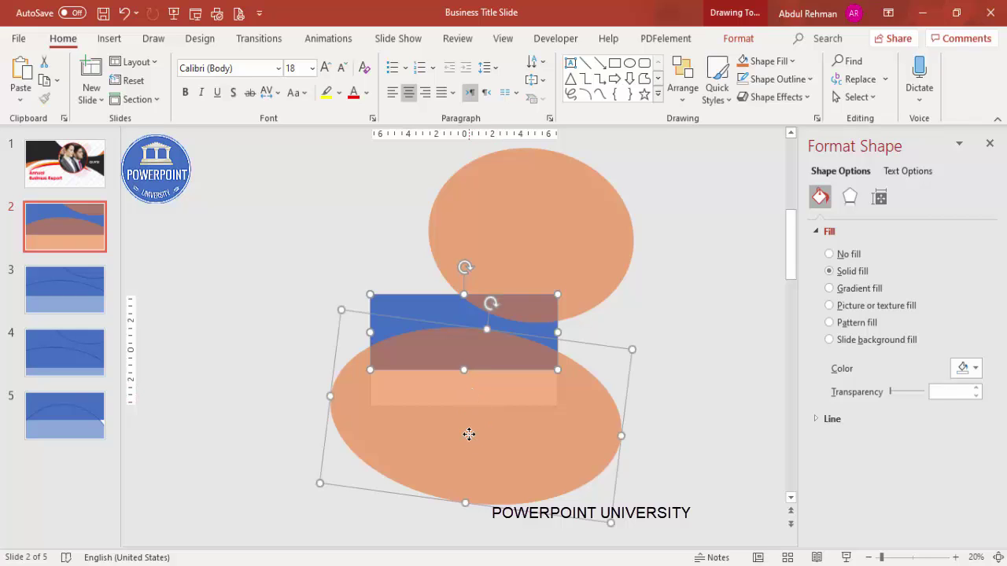
pyautogui.click(737, 37)
pyautogui.click(151, 97)
pyautogui.click(152, 217)
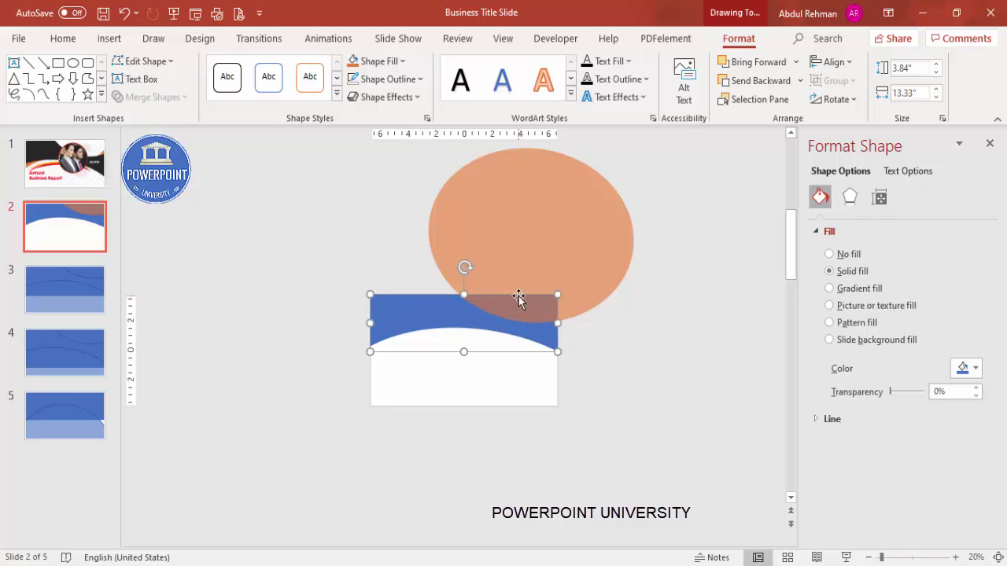
# Step: Subtract the upper oval too, then fit the whole slide in the window
pyautogui.keyDown('shift'); pyautogui.click(501, 211); pyautogui.keyUp('shift')
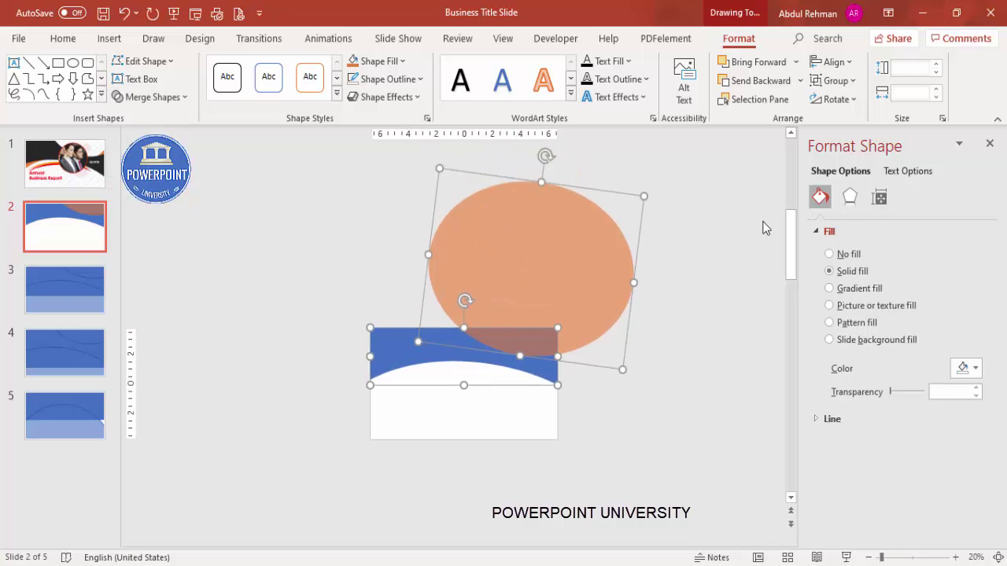
pyautogui.click(172, 106)
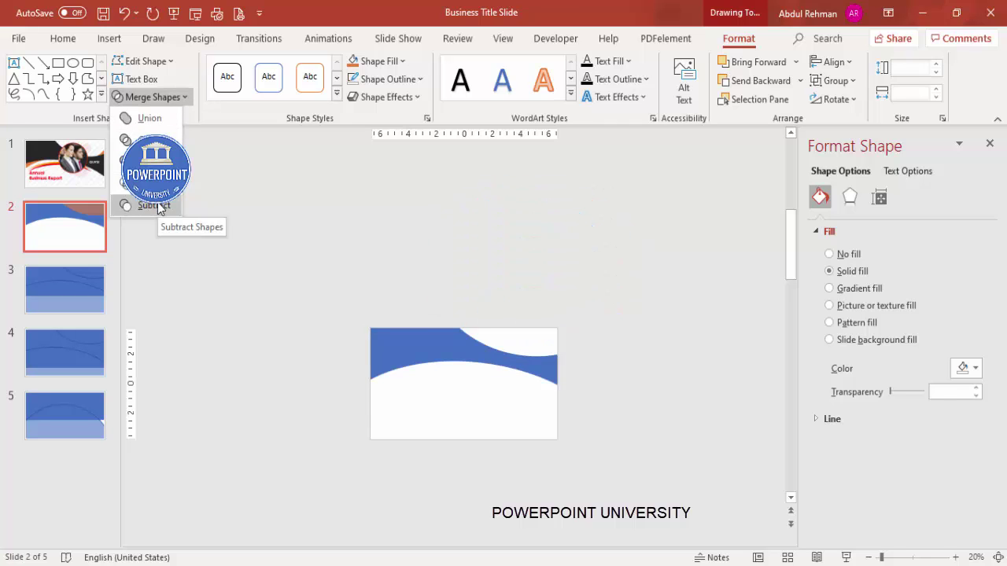
pyautogui.click(153, 205)
pyautogui.click(611, 308)
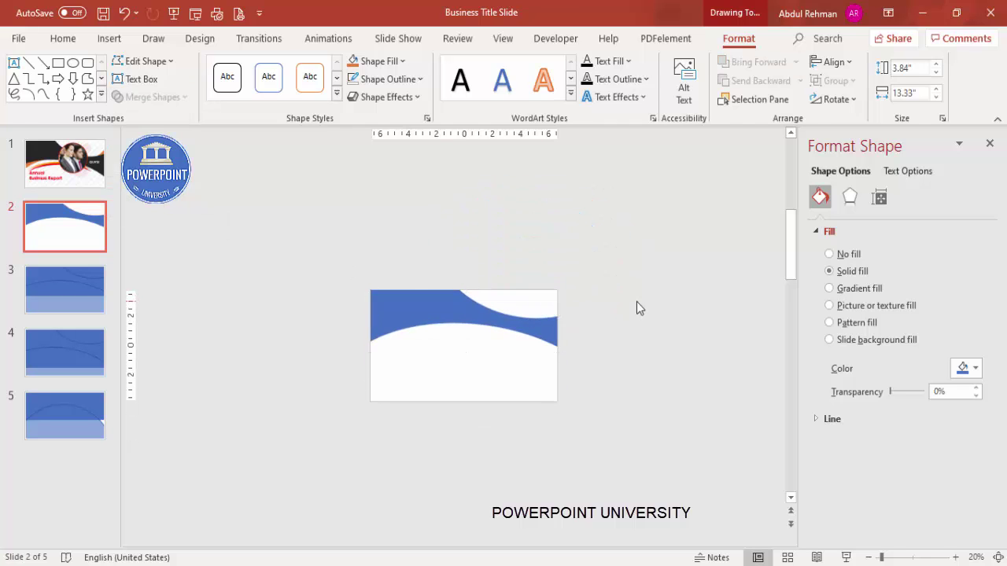
pyautogui.click(998, 557)
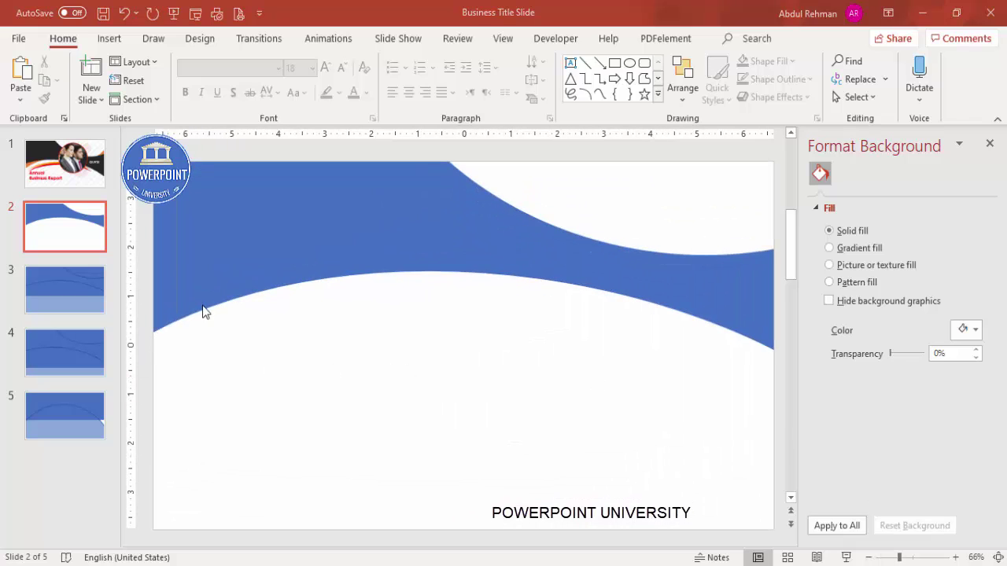
# Step: Draw an orange right triangle with no outline at the slide's left edge
pyautogui.click(108, 38)
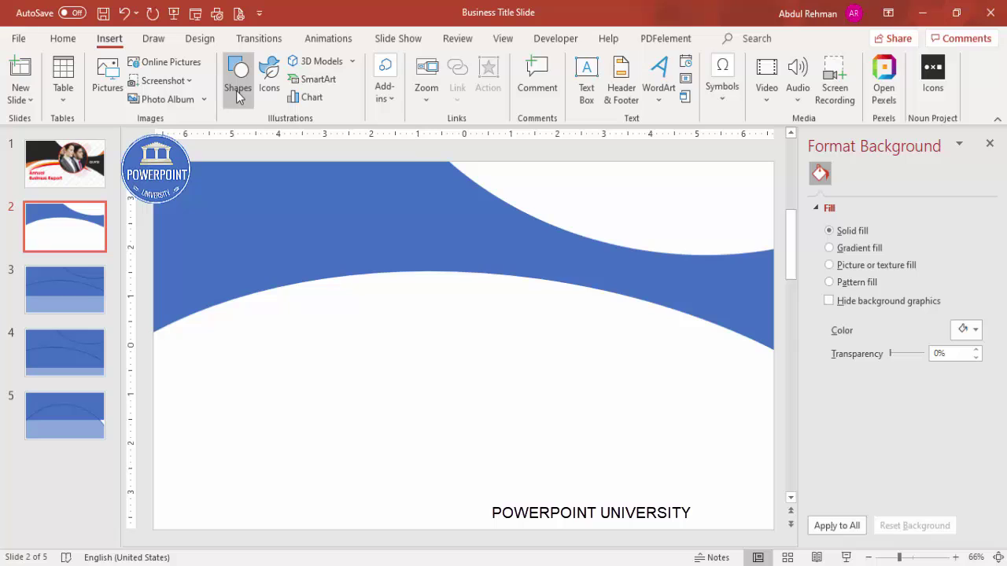
pyautogui.click(238, 88)
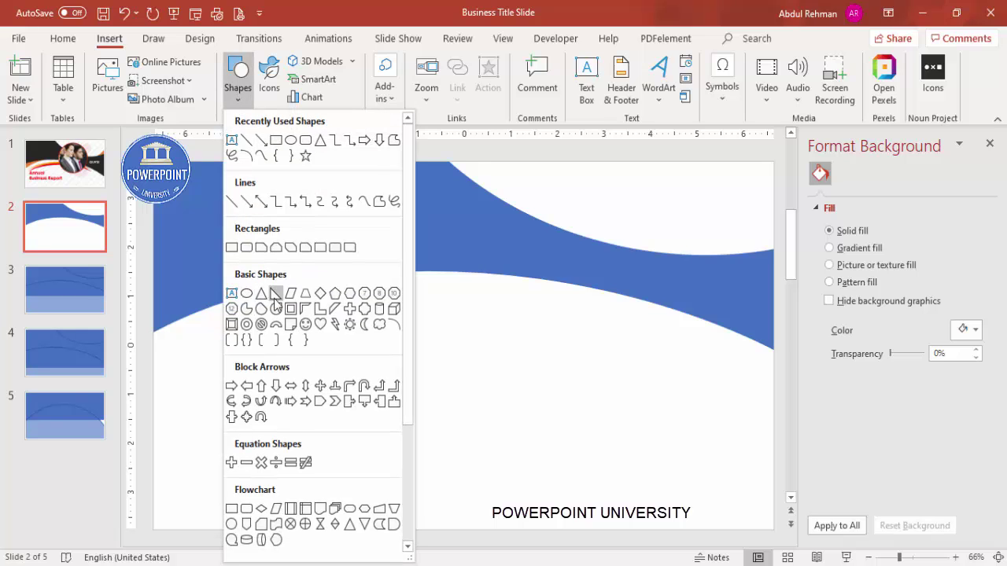
pyautogui.click(275, 301)
pyautogui.moveTo(152, 328); pyautogui.dragTo(246, 365)
pyautogui.click(393, 79)
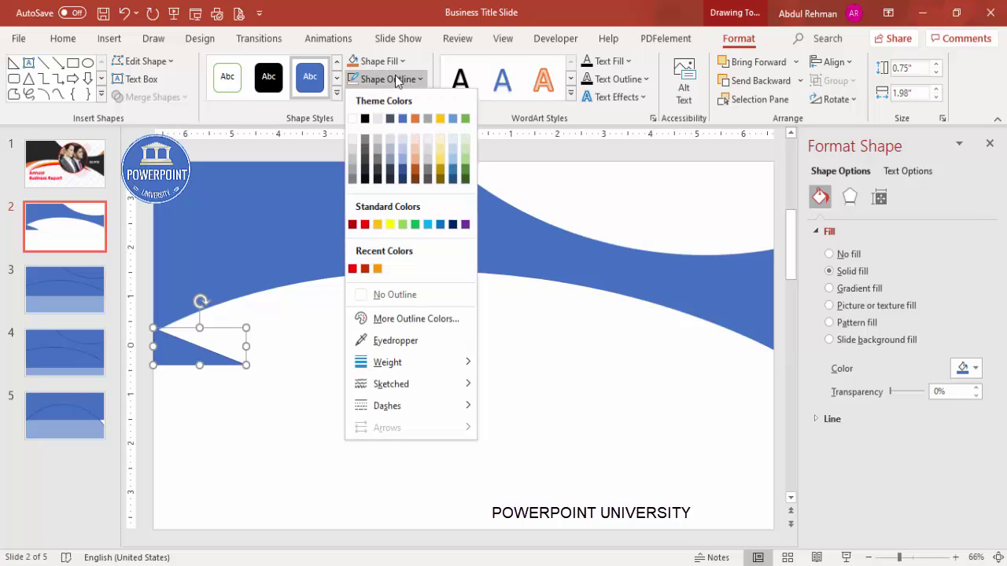
pyautogui.click(391, 294)
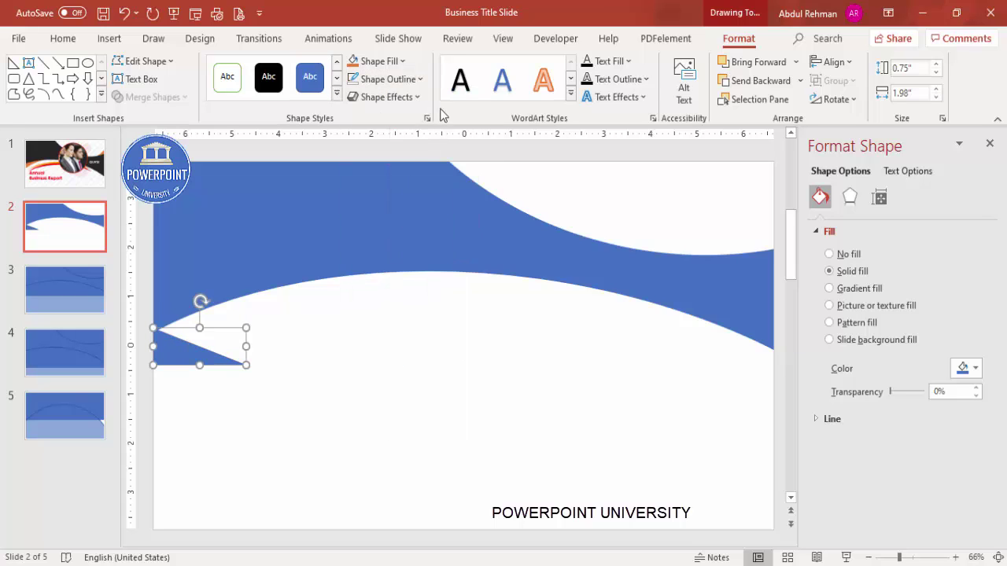
pyautogui.click(378, 61)
pyautogui.click(377, 250)
# Step: Widen the triangle to 2.29 inches, flip it, stretch it up, and send it behind the wave
pyautogui.click(258, 344)
pyautogui.moveTo(259, 345); pyautogui.dragTo(260, 345)
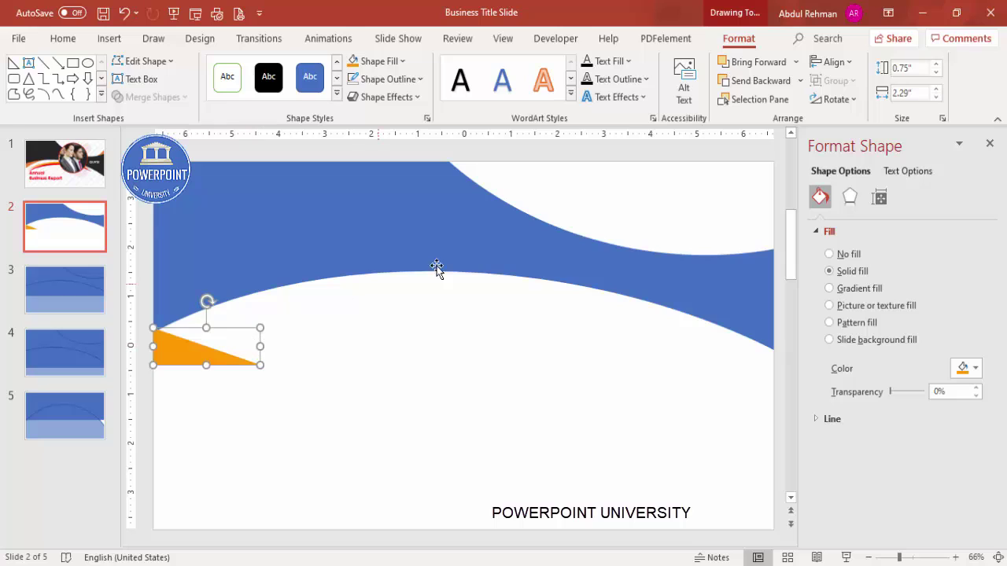
pyautogui.click(822, 99)
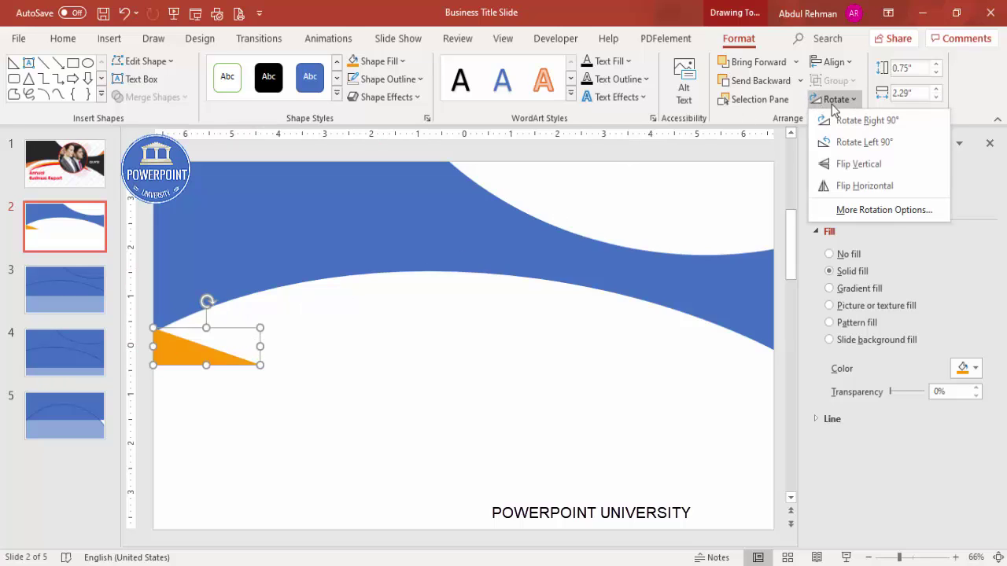
pyautogui.click(859, 165)
pyautogui.moveTo(205, 327); pyautogui.dragTo(249, 289)
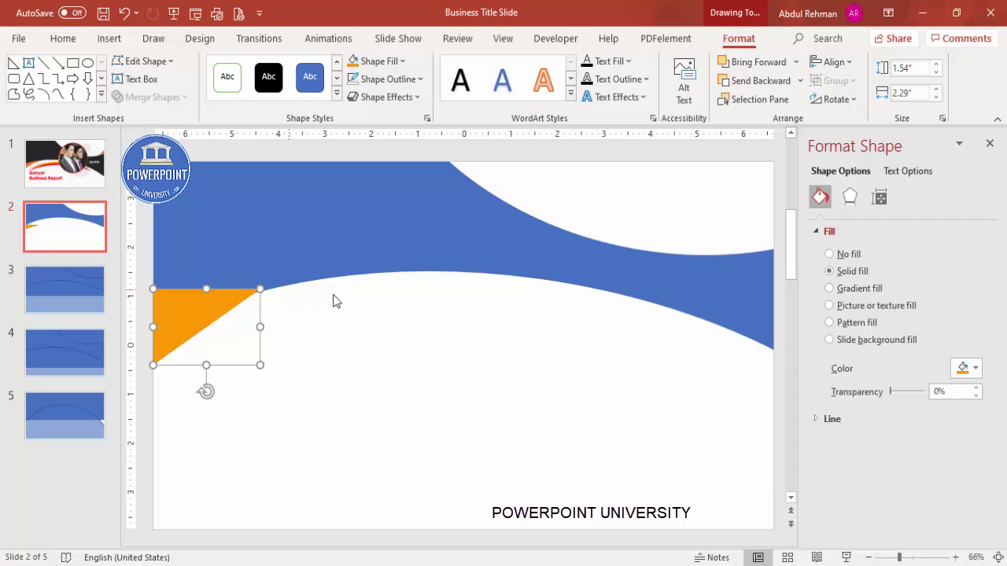
pyautogui.click(800, 81)
pyautogui.click(769, 120)
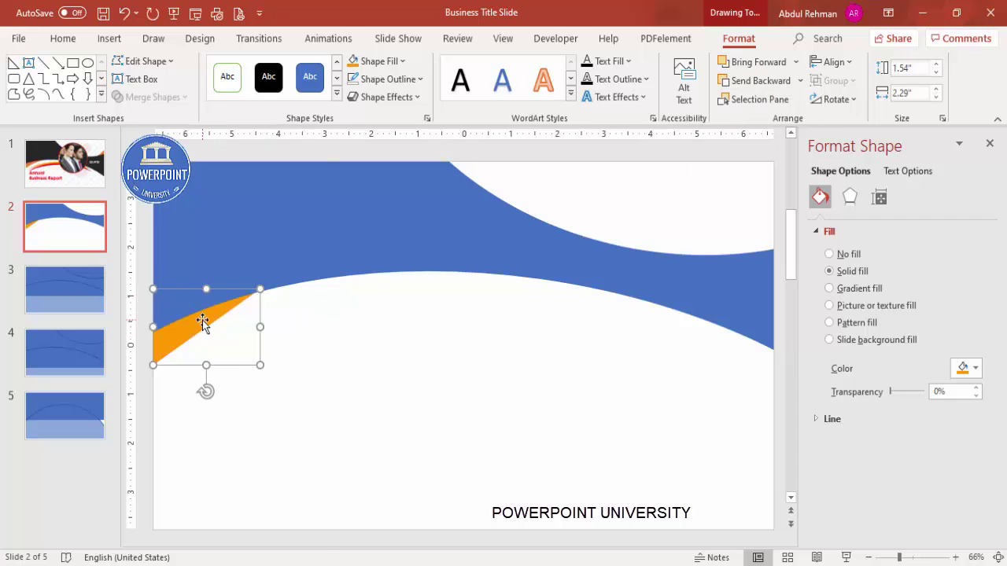
# Step: Edit the triangle's points to curve its long edge along the wave, then make it taller
pyautogui.rightClick(203, 323)
pyautogui.click(272, 272)
pyautogui.click(261, 292)
pyautogui.moveTo(222, 312); pyautogui.dragTo(205, 378)
pyautogui.click(156, 366)
pyautogui.click(236, 355)
pyautogui.click(182, 334)
pyautogui.click(374, 369)
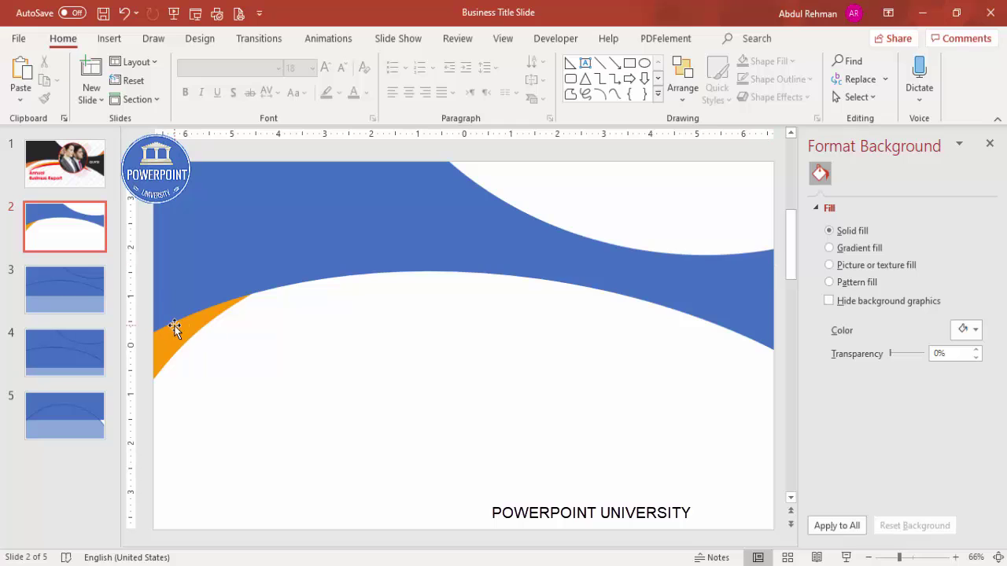
# Step: Copy the orange accent to the top-right corner, flipped horizontally and vertically
pyautogui.click(175, 329)
pyautogui.moveTo(182, 335); pyautogui.dragTo(688, 270)
pyautogui.click(833, 99)
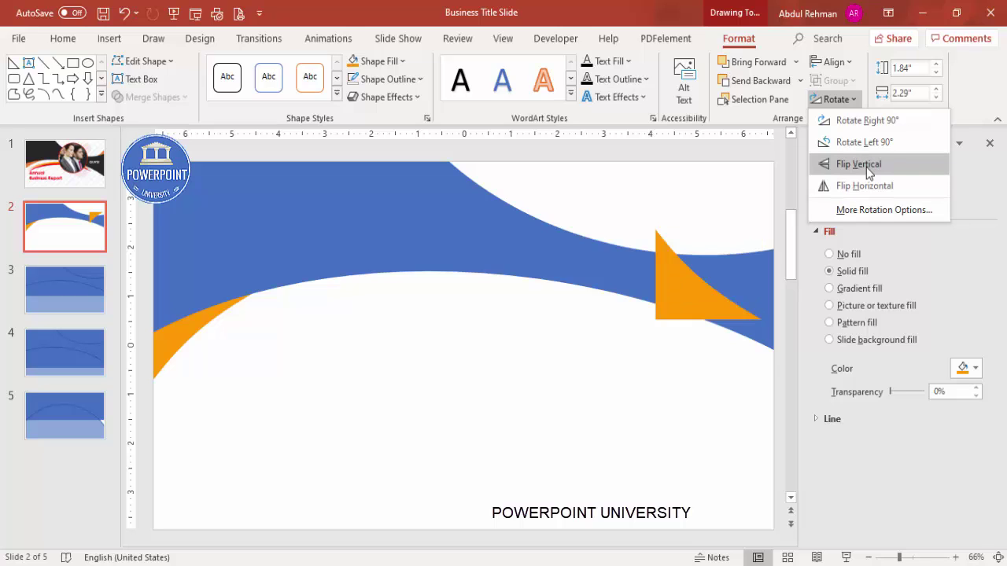
pyautogui.click(865, 186)
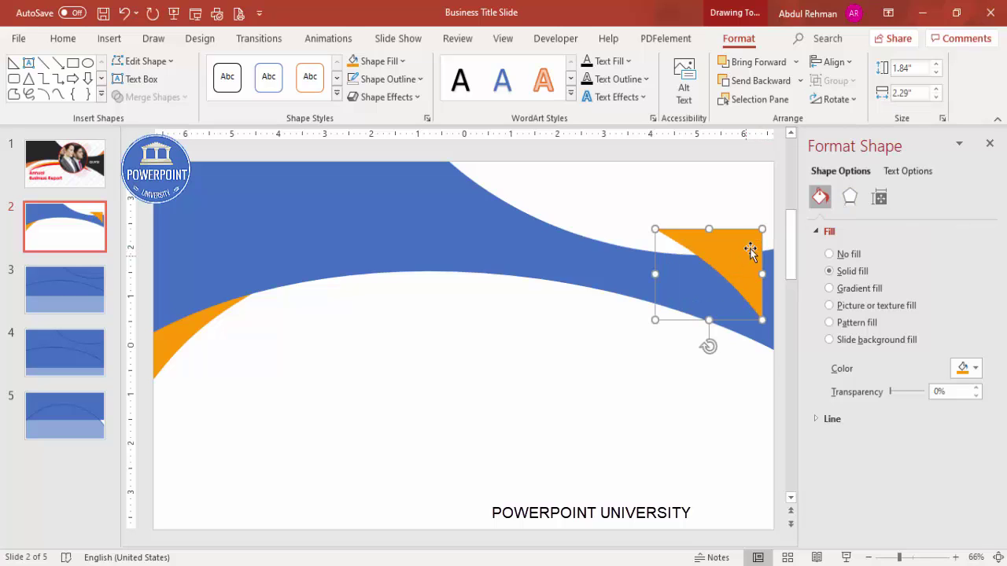
pyautogui.moveTo(748, 259); pyautogui.dragTo(766, 227)
pyautogui.click(834, 99)
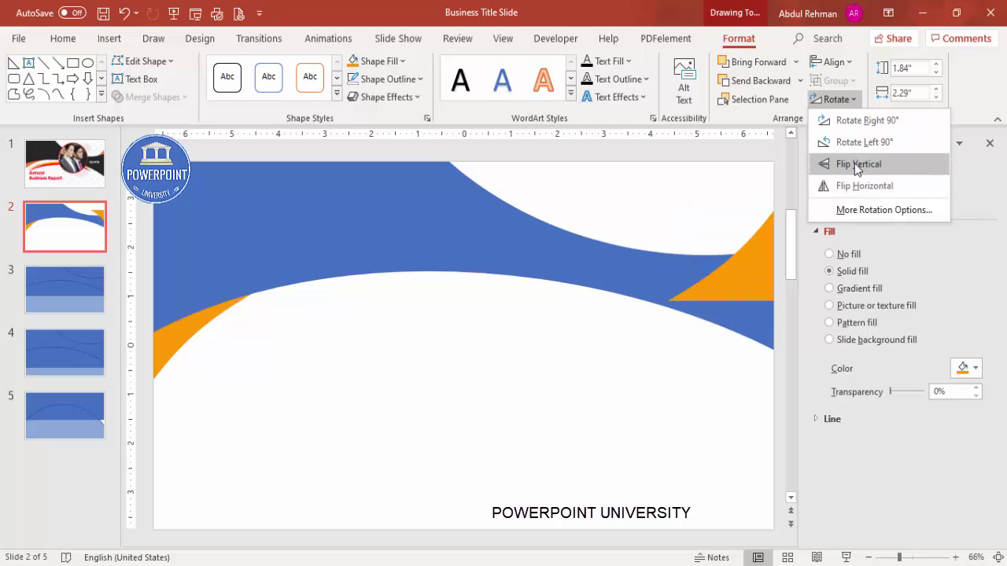
pyautogui.click(857, 165)
# Step: Resize the copy to 3.25 by 1.02 inches and send it behind the wave
pyautogui.moveTo(668, 250); pyautogui.dragTo(621, 250)
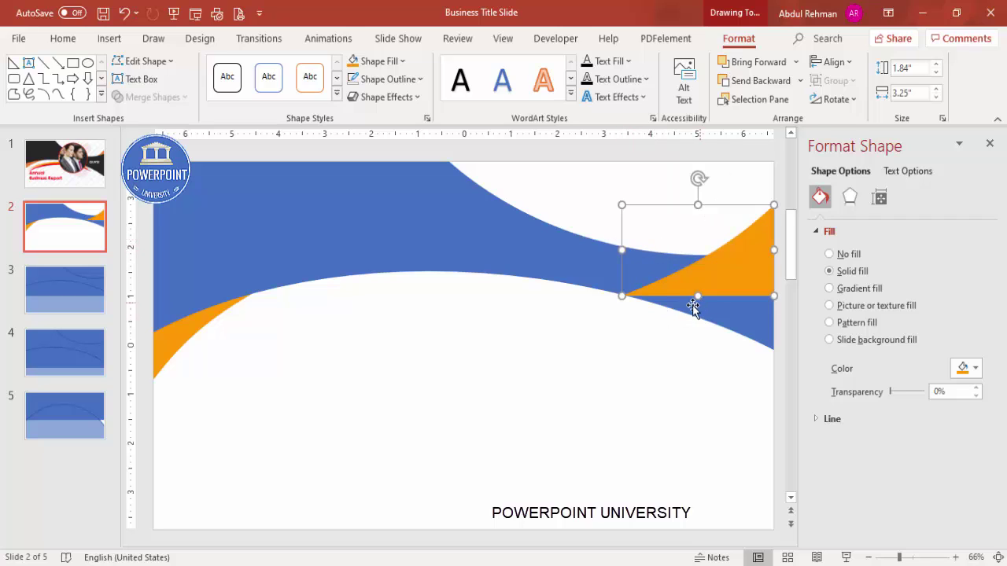
pyautogui.moveTo(698, 299); pyautogui.dragTo(697, 271)
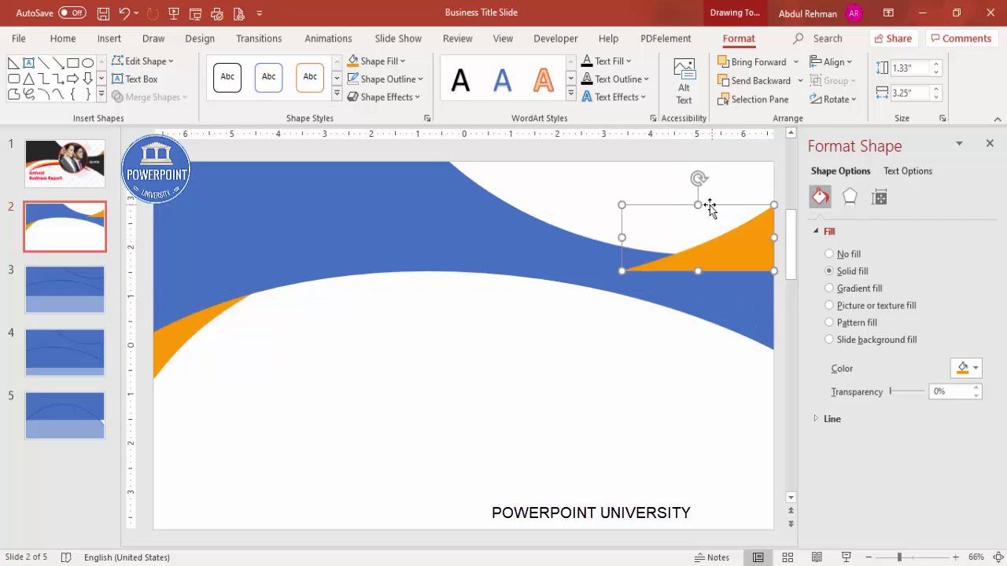
pyautogui.moveTo(698, 211); pyautogui.dragTo(698, 222)
pyautogui.click(801, 81)
pyautogui.click(769, 124)
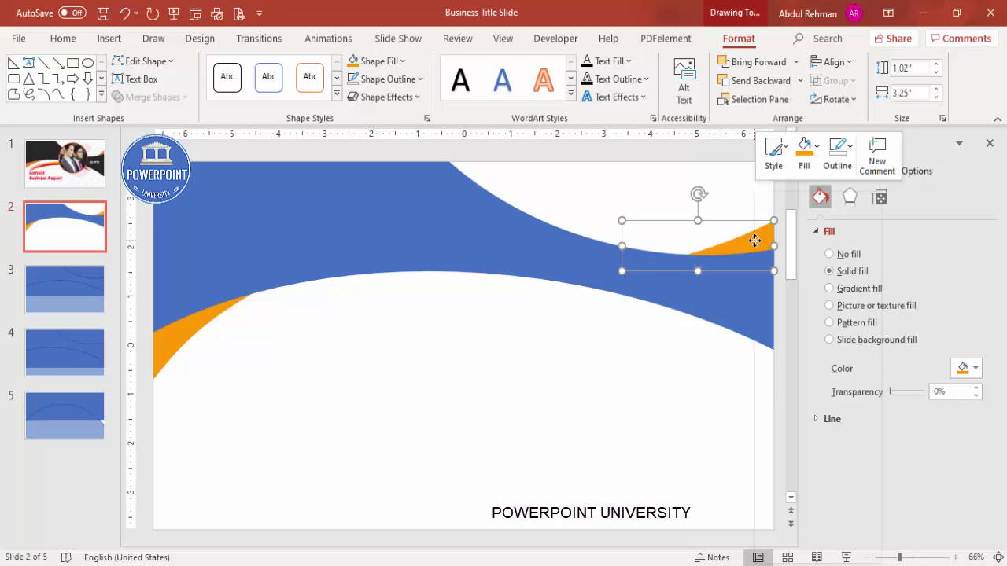
# Step: Edit the right accent's points to curve its top edge
pyautogui.rightClick(755, 240)
pyautogui.click(793, 317)
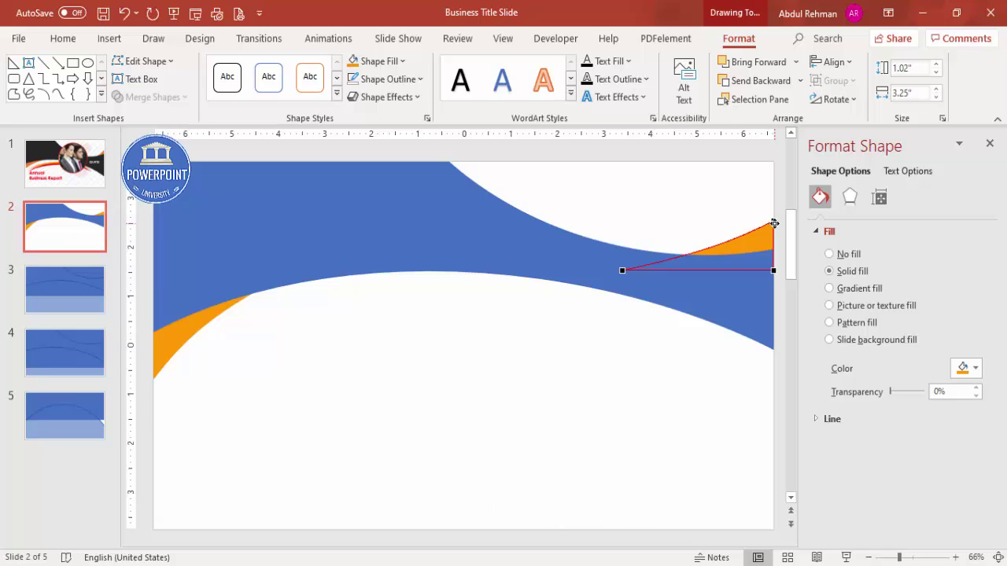
pyautogui.click(771, 232)
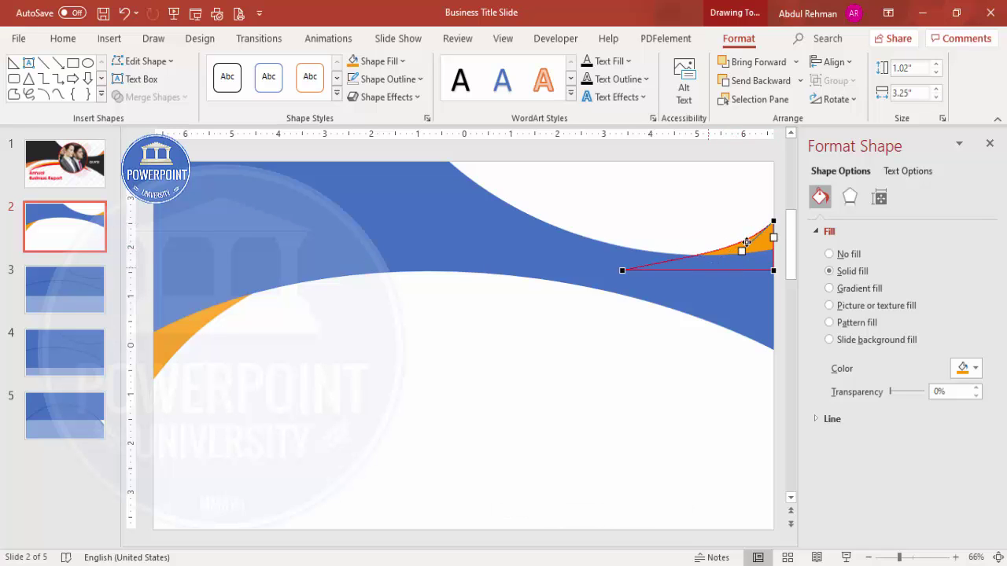
pyautogui.click(731, 282)
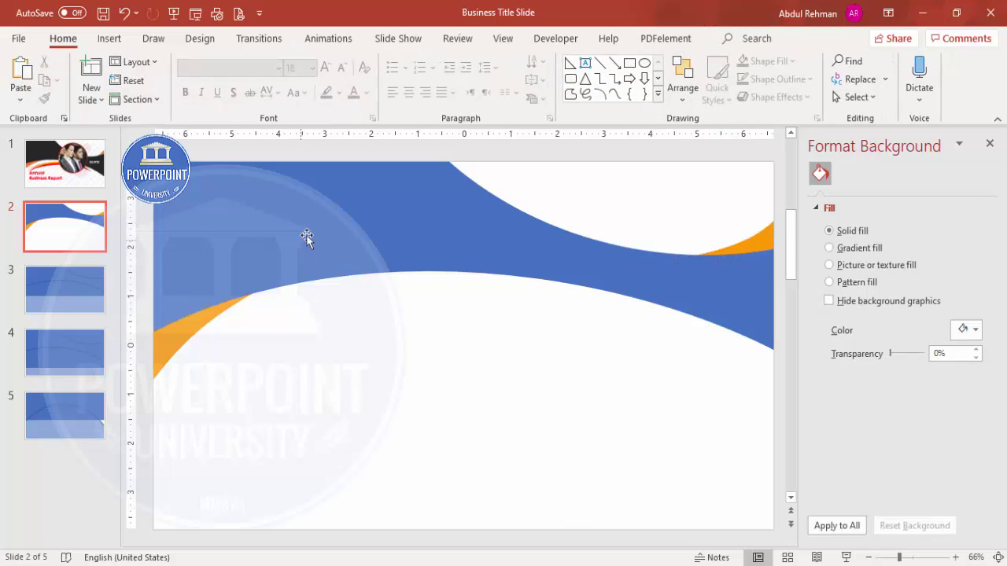
# Step: Refill the wave band with a dark grey theme colour instead of blue
pyautogui.click(328, 245)
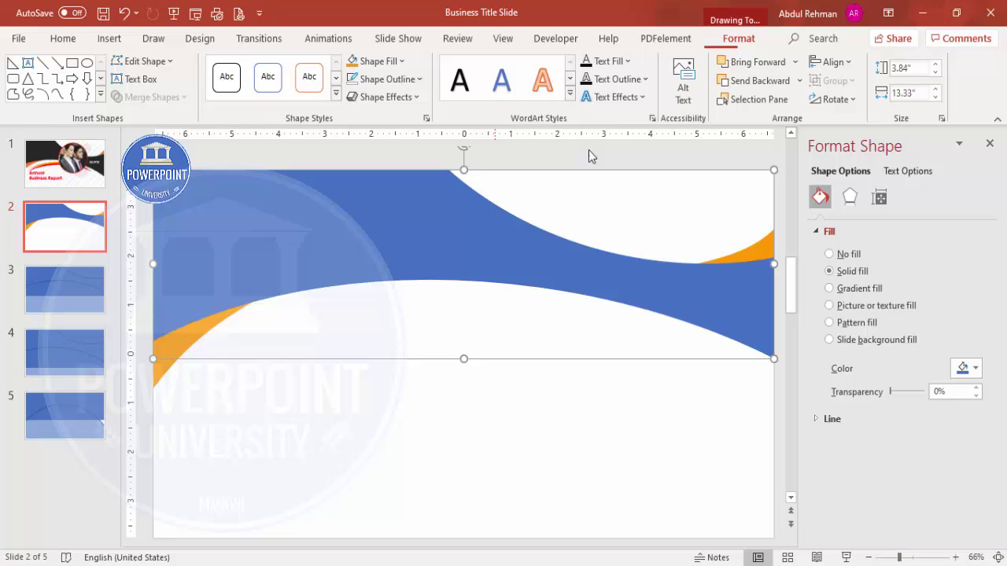
pyautogui.click(387, 63)
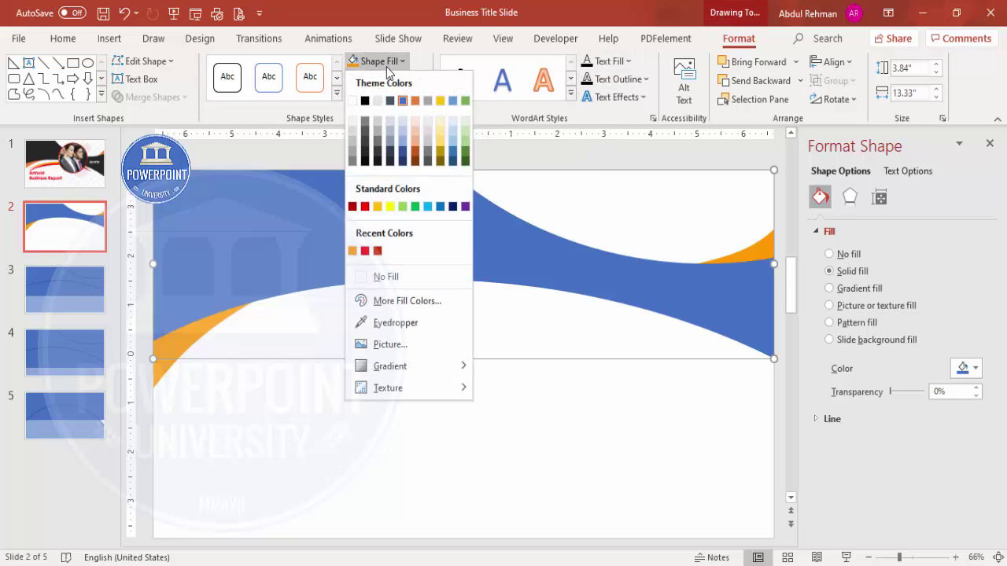
pyautogui.click(365, 141)
pyautogui.click(483, 414)
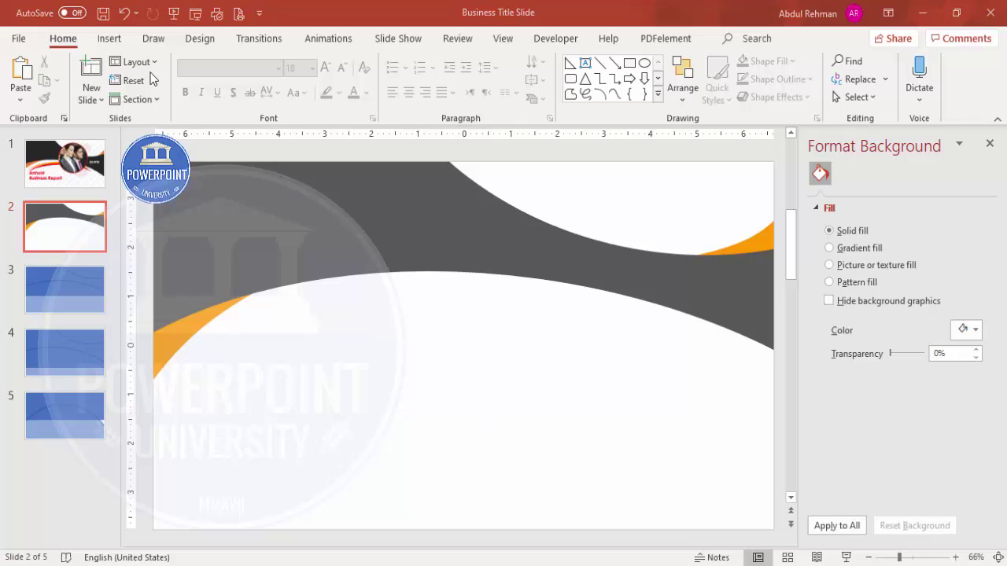
# Step: Draw a circle over the grey wave's right side and give it a red outline
pyautogui.click(118, 38)
pyautogui.click(238, 79)
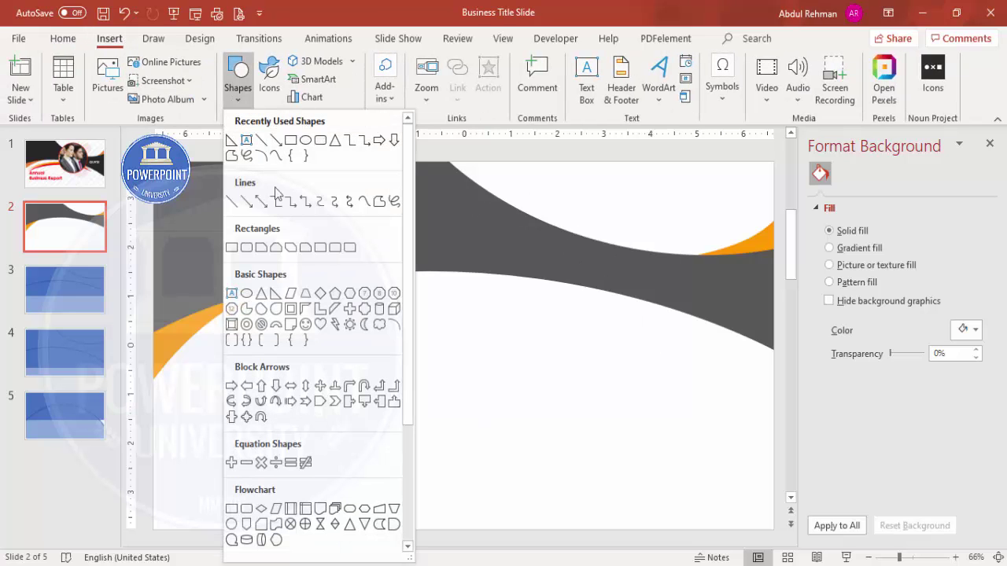
pyautogui.click(247, 292)
pyautogui.moveTo(507, 221); pyautogui.dragTo(692, 414)
pyautogui.moveTo(616, 326); pyautogui.dragTo(582, 271)
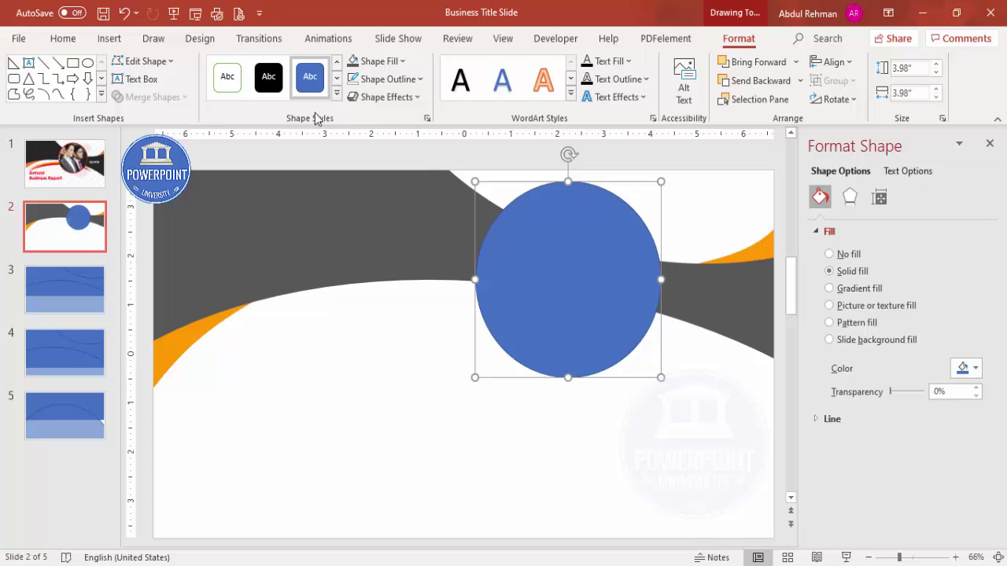
pyautogui.click(387, 78)
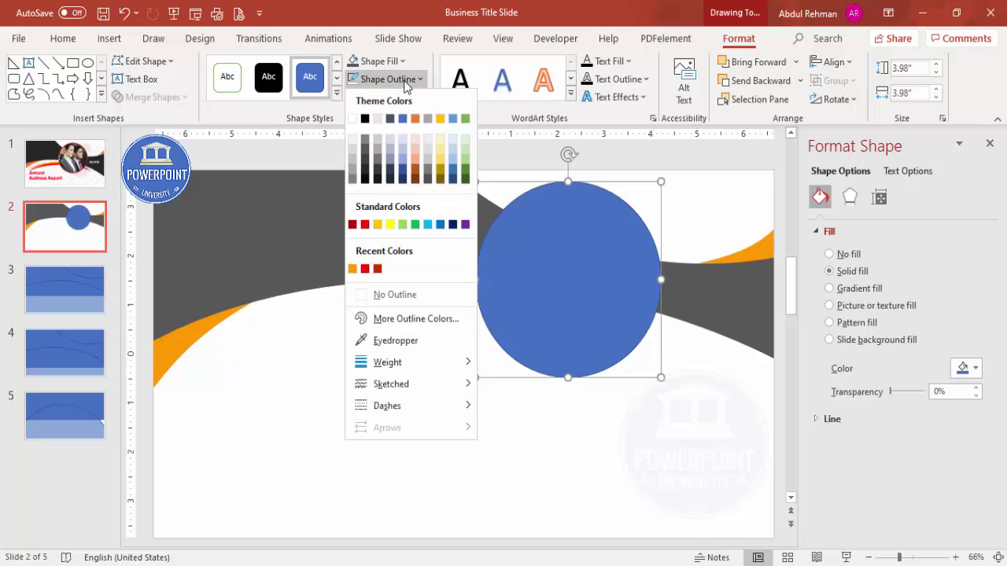
pyautogui.click(378, 269)
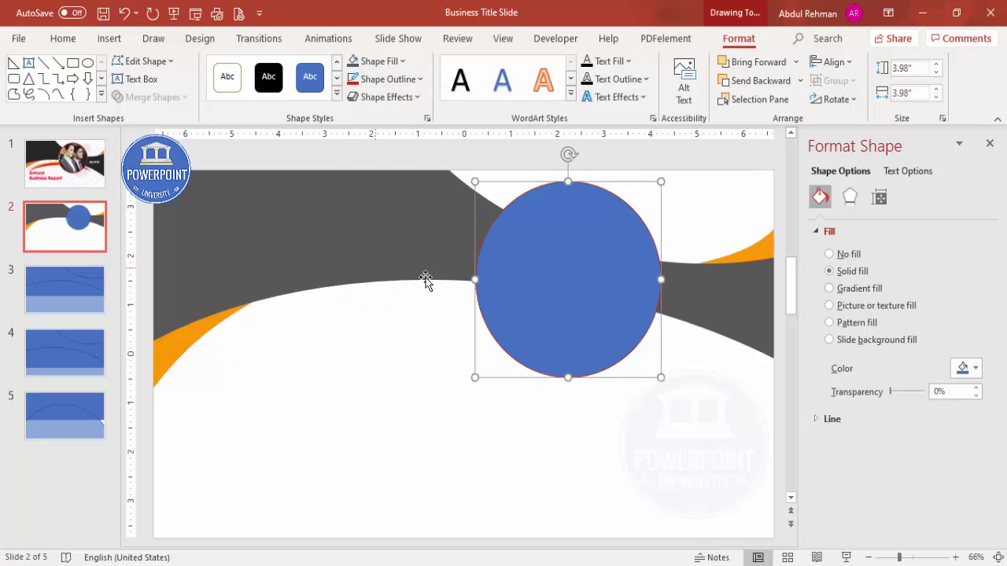
# Step: Set the circle's outline width to 4.25 pt in the Format Shape pane
pyautogui.click(818, 420)
pyautogui.moveTo(991, 386); pyautogui.dragTo(990, 445)
pyautogui.scroll(-1, 990, 445)
pyautogui.click(976, 405)
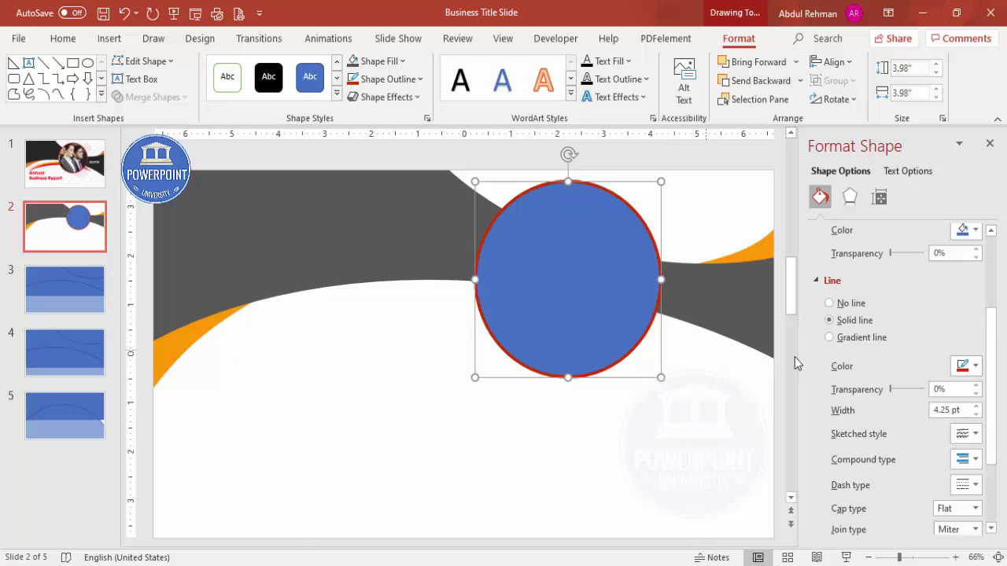
pyautogui.moveTo(991, 370); pyautogui.dragTo(991, 298)
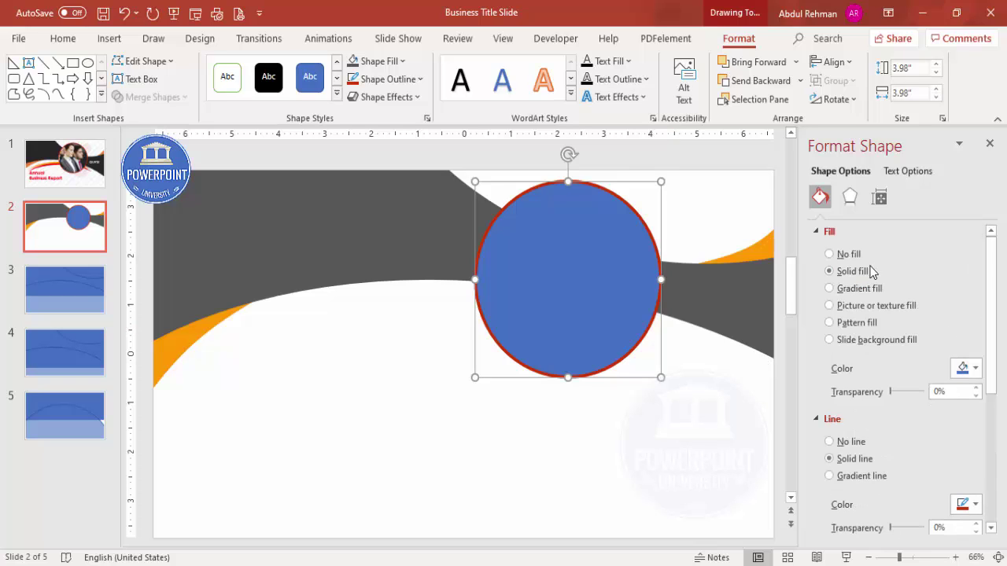
# Step: Fill the circle with the business people photo as a picture fill
pyautogui.click(831, 306)
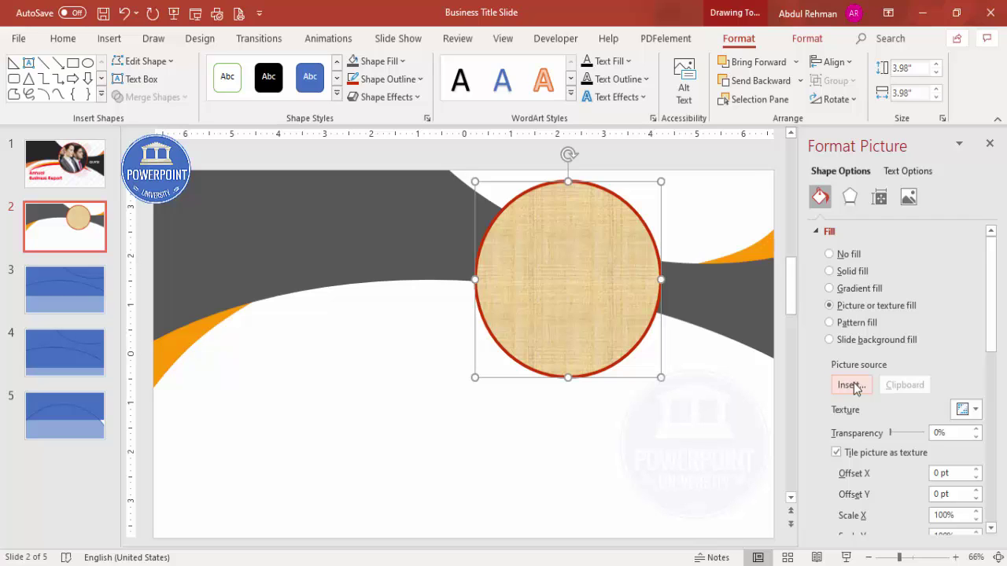
pyautogui.click(835, 389)
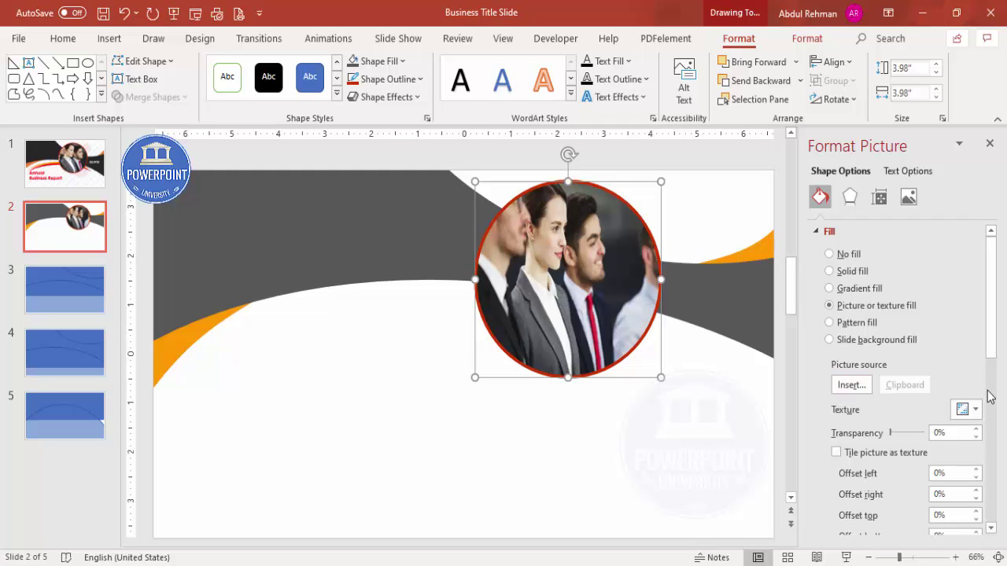
pyautogui.moveTo(996, 341); pyautogui.dragTo(881, 402)
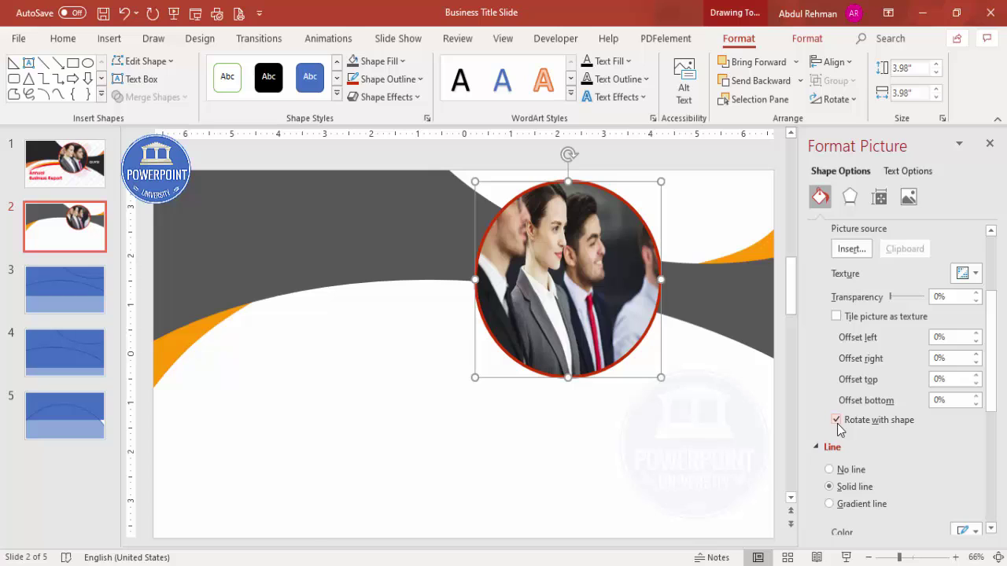
# Step: Set the photo offsets to -19% left, -28% right, -1% top and -5% bottom
pyautogui.click(976, 361)
pyautogui.click(975, 361)
pyautogui.click(976, 361)
pyautogui.moveTo(976, 361); pyautogui.dragTo(977, 343)
pyautogui.click(977, 343)
pyautogui.click(975, 383)
pyautogui.click(976, 383)
pyautogui.click(975, 383)
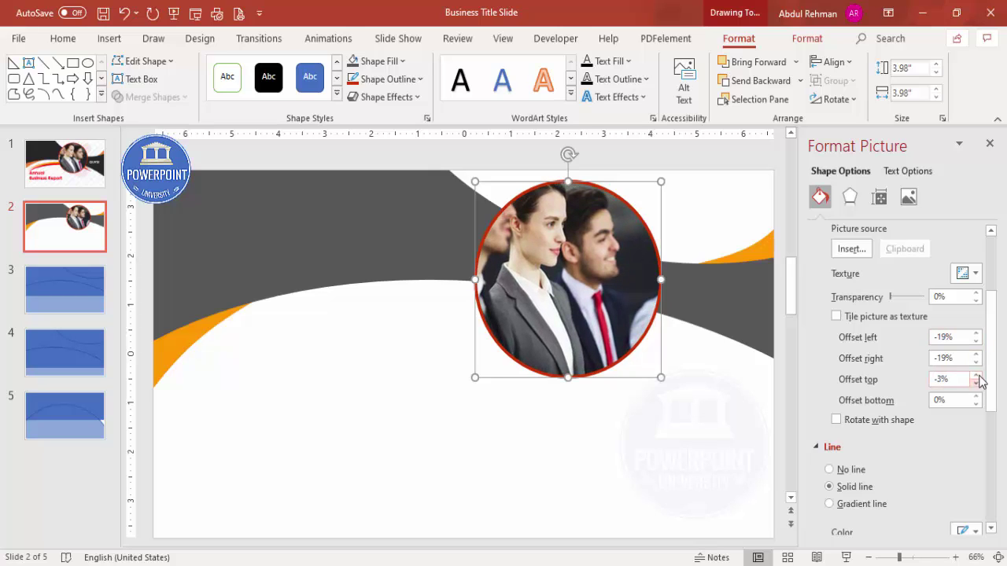
pyautogui.click(976, 375)
pyautogui.click(977, 375)
pyautogui.click(976, 405)
pyautogui.click(976, 405)
pyautogui.click(977, 405)
pyautogui.click(976, 404)
pyautogui.click(976, 404)
pyautogui.moveTo(976, 361); pyautogui.dragTo(976, 362)
pyautogui.click(689, 403)
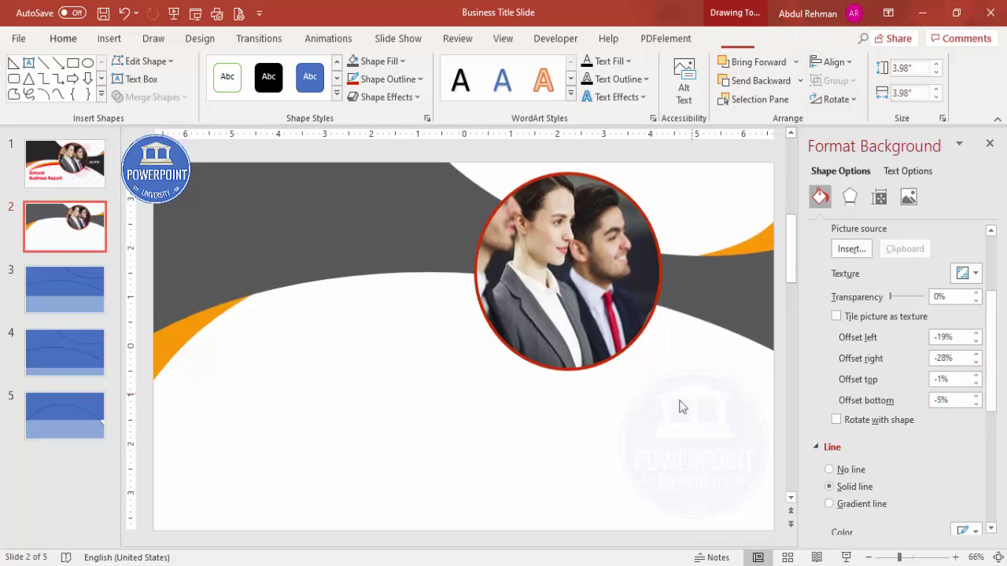
# Step: Draw an oval across the lower part of the slide
pyautogui.click(109, 39)
pyautogui.click(239, 107)
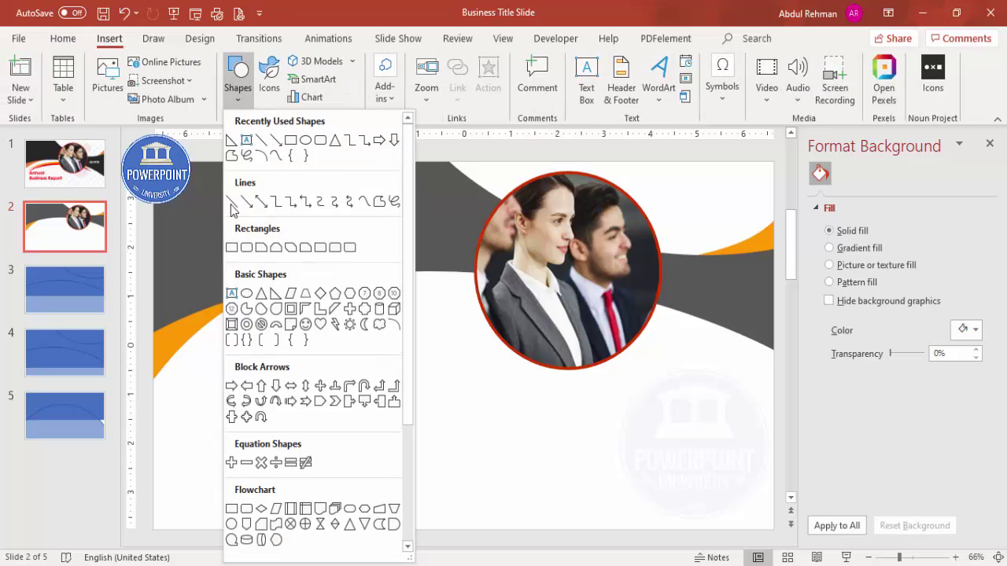
pyautogui.click(241, 288)
pyautogui.moveTo(215, 307); pyautogui.dragTo(726, 546)
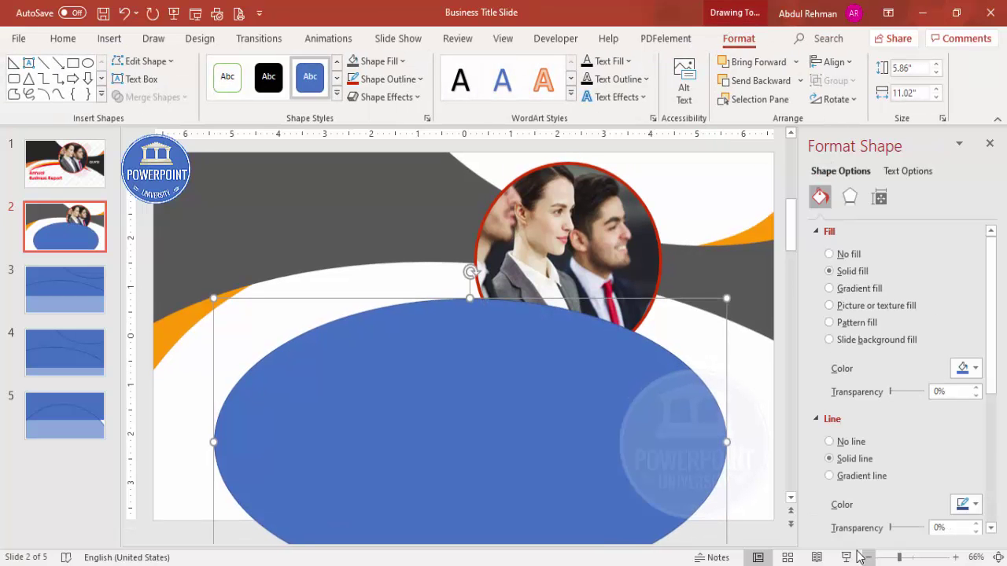
# Step: At 40% zoom, enlarge the oval to 14.21" by 6.24" and centre it
pyautogui.click(869, 556)
pyautogui.click(870, 557)
pyautogui.click(869, 557)
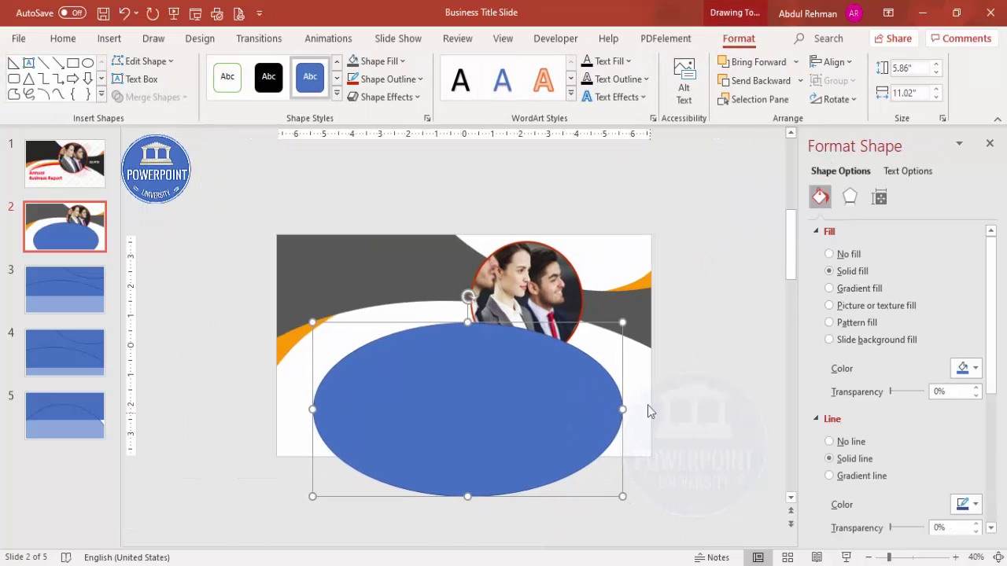
pyautogui.moveTo(622, 409); pyautogui.dragTo(676, 410)
pyautogui.moveTo(313, 409); pyautogui.dragTo(276, 410)
pyautogui.moveTo(475, 323); pyautogui.dragTo(476, 312)
pyautogui.moveTo(475, 365); pyautogui.dragTo(458, 366)
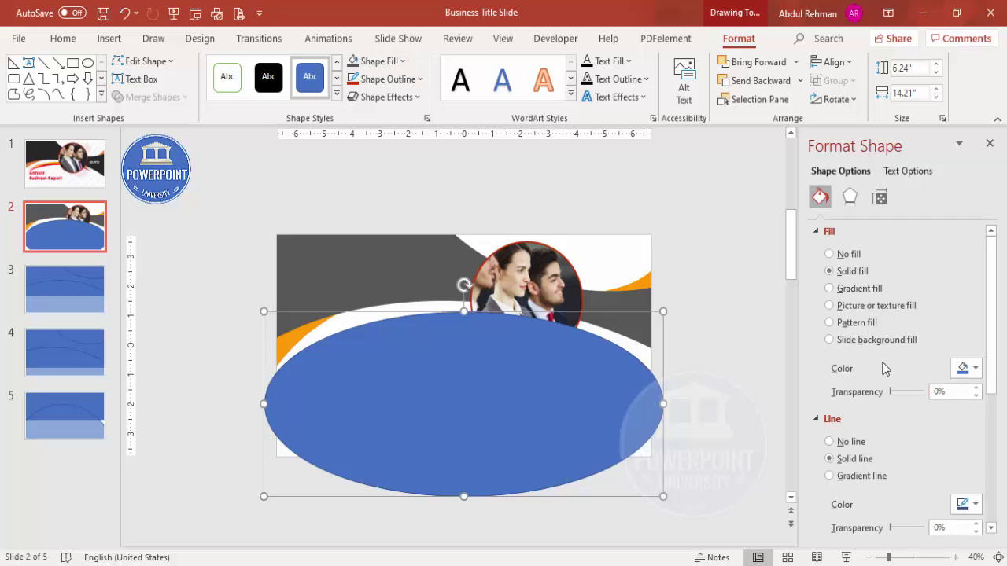
# Step: Set the oval's fill to 34% transparency and remove its outline
pyautogui.moveTo(892, 398); pyautogui.dragTo(899, 397)
pyautogui.click(390, 79)
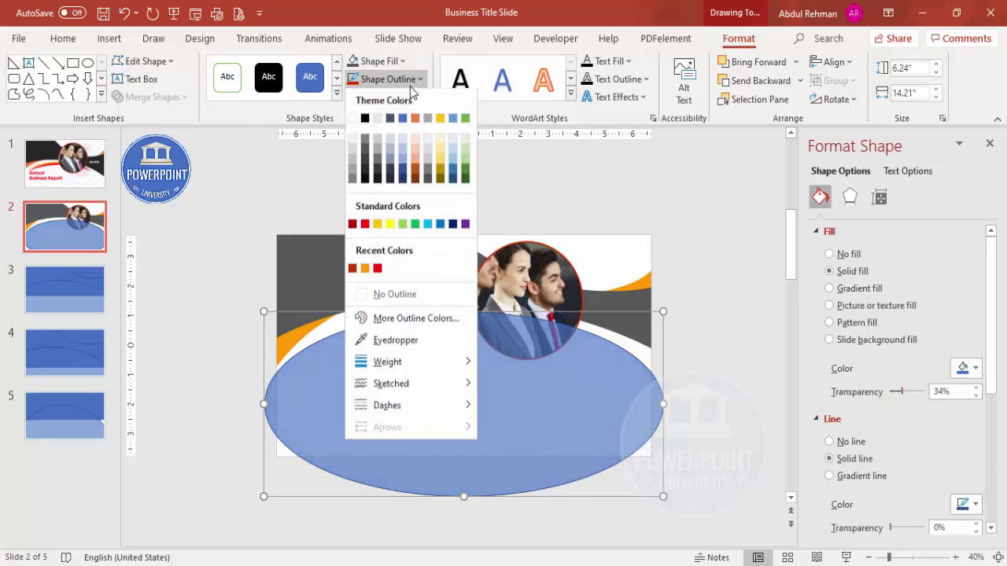
pyautogui.click(390, 294)
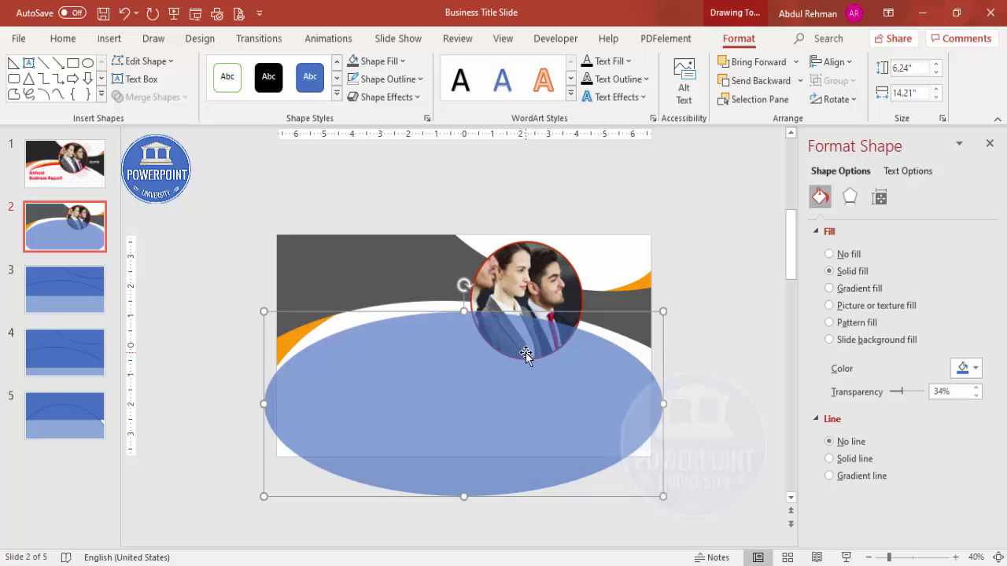
# Step: Duplicate the oval lower down, widen the copy to 15.8", and fill it dark orange
pyautogui.moveTo(512, 361); pyautogui.dragTo(434, 377)
pyautogui.moveTo(665, 415); pyautogui.dragTo(695, 416)
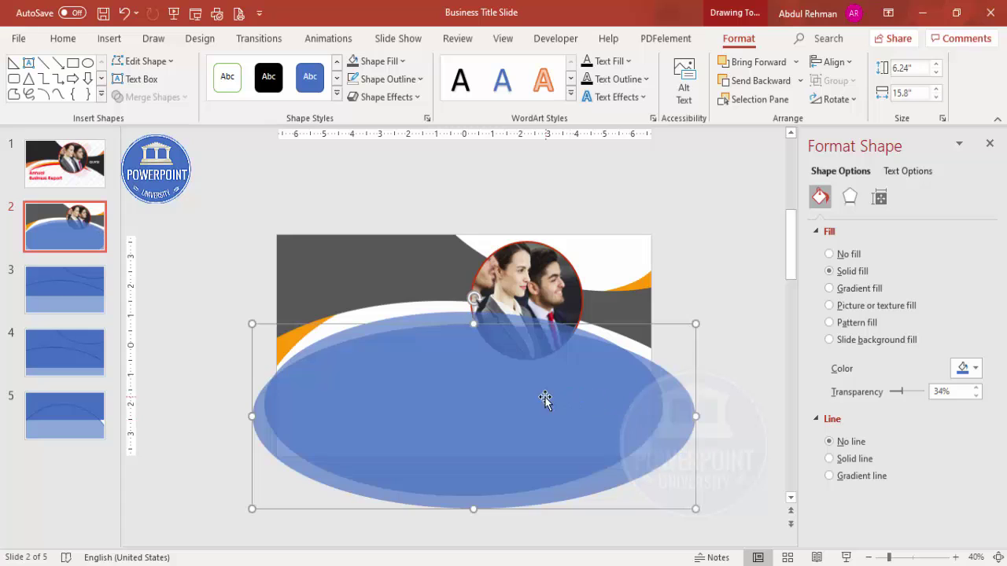
pyautogui.click(381, 61)
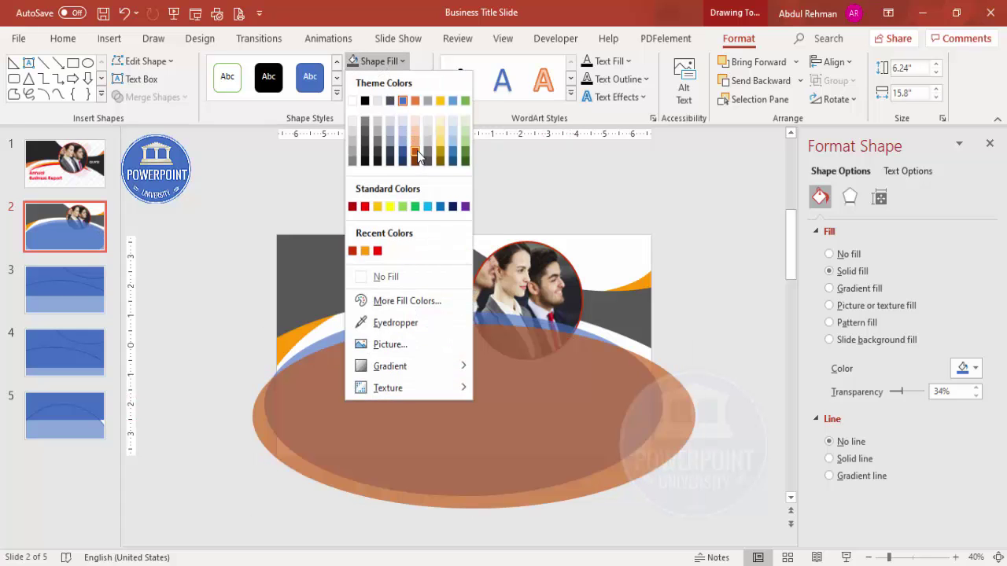
pyautogui.click(417, 157)
pyautogui.moveTo(490, 360); pyautogui.dragTo(473, 367)
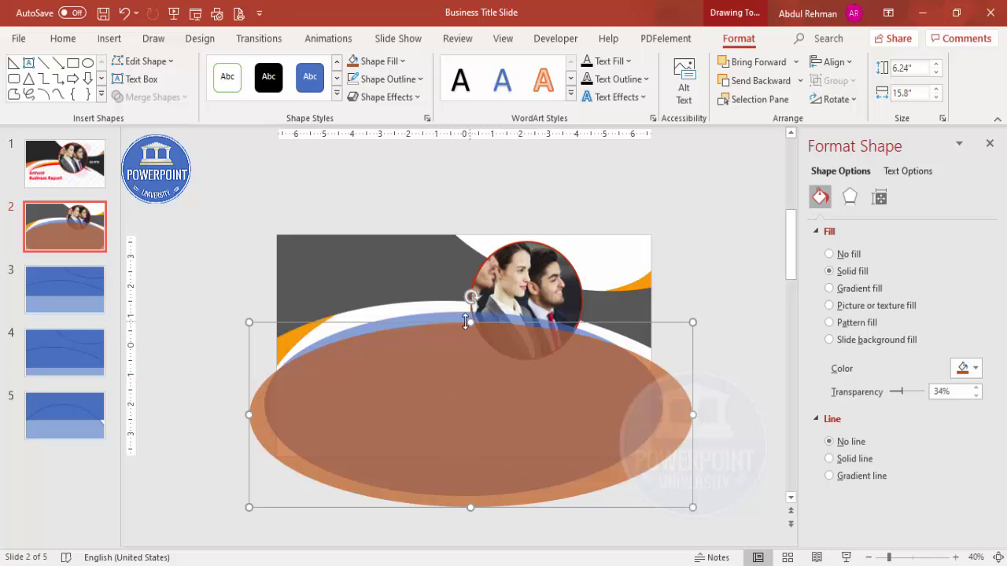
# Step: Select both the inner blue oval and the orange oval
pyautogui.click(710, 366)
pyautogui.click(421, 318)
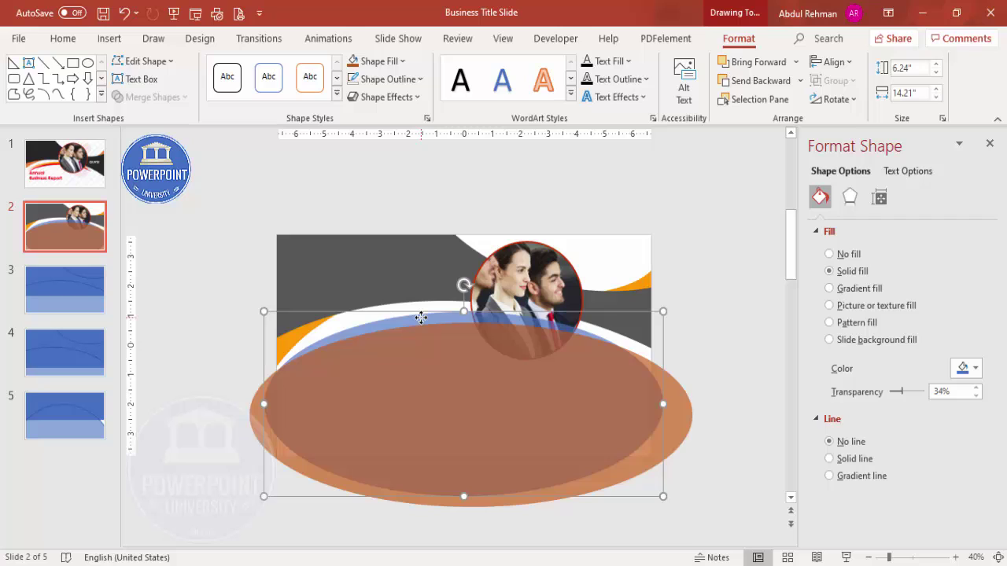
pyautogui.keyDown('shift'); pyautogui.click(687, 416); pyautogui.keyUp('shift')
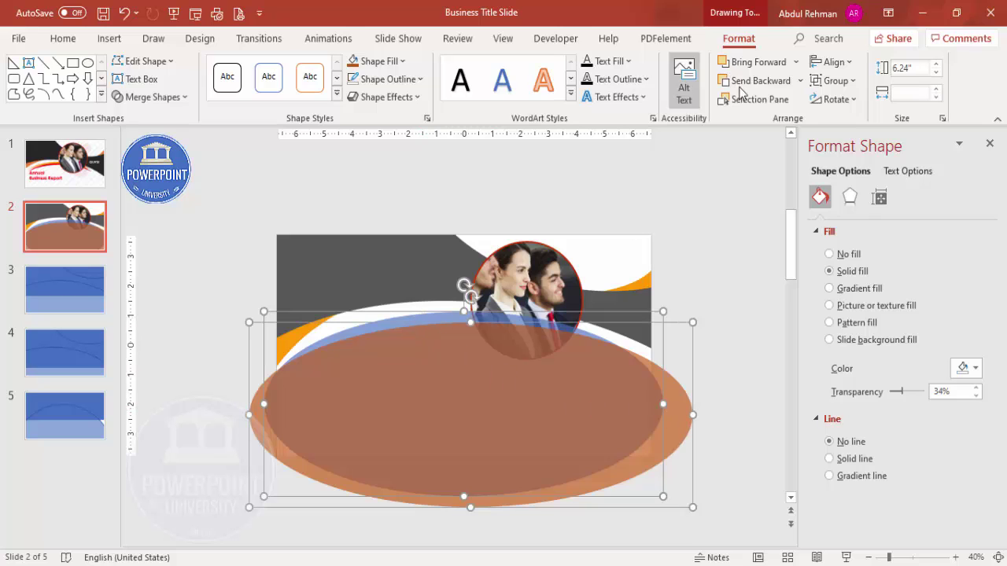
# Step: Subtract the orange oval from the blue one and make the resulting arc 0% transparent
pyautogui.click(150, 96)
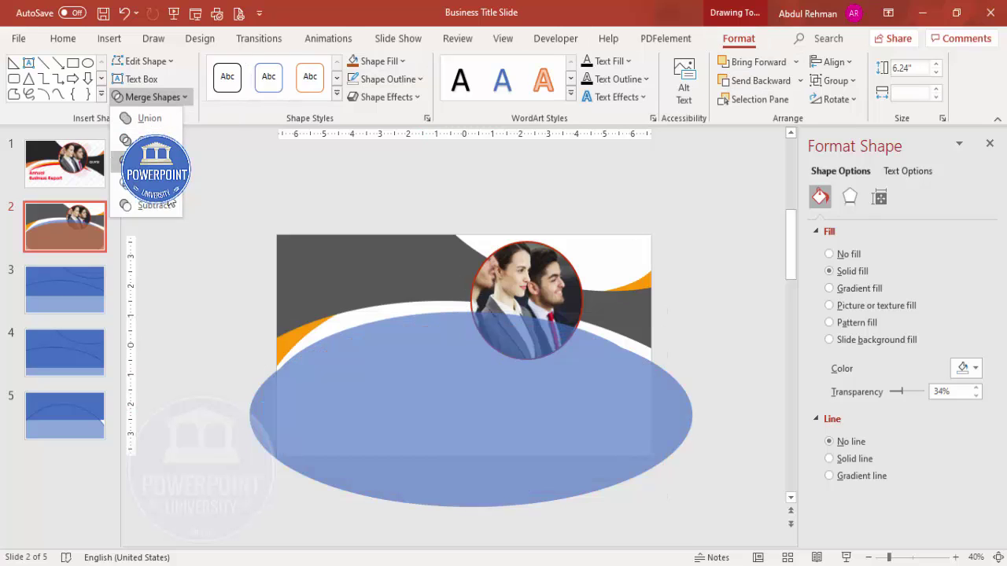
pyautogui.click(168, 204)
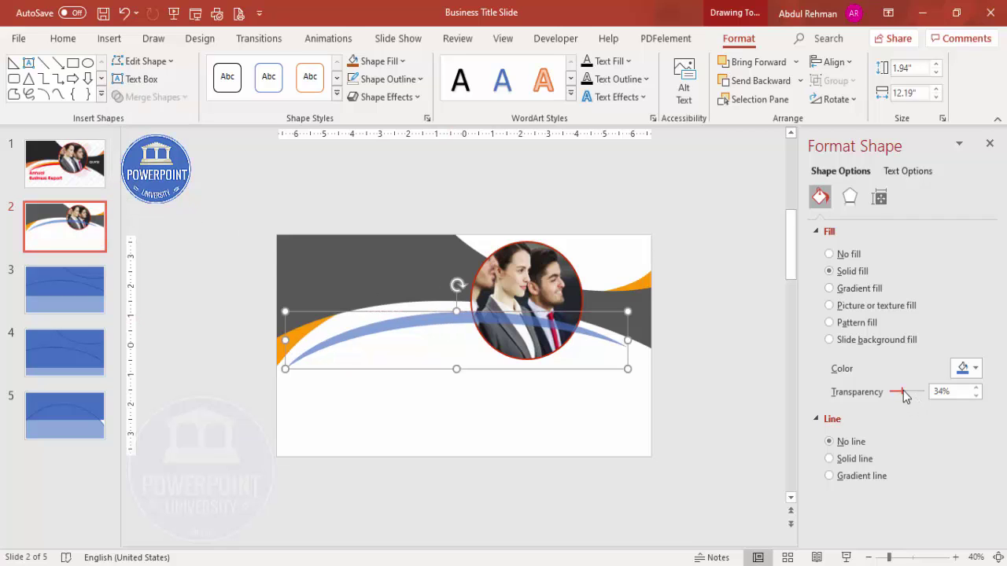
pyautogui.moveTo(904, 396); pyautogui.dragTo(862, 391)
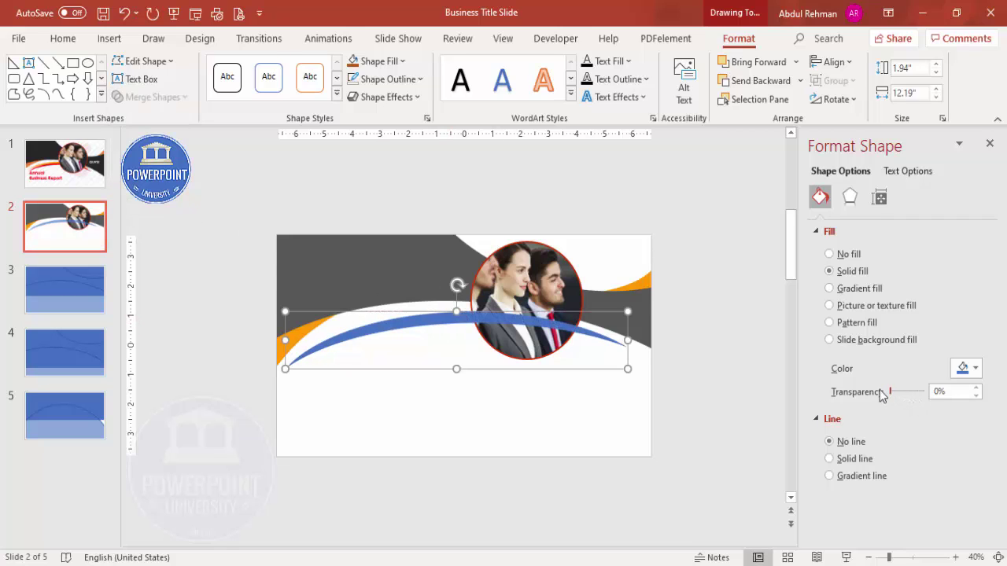
pyautogui.click(382, 67)
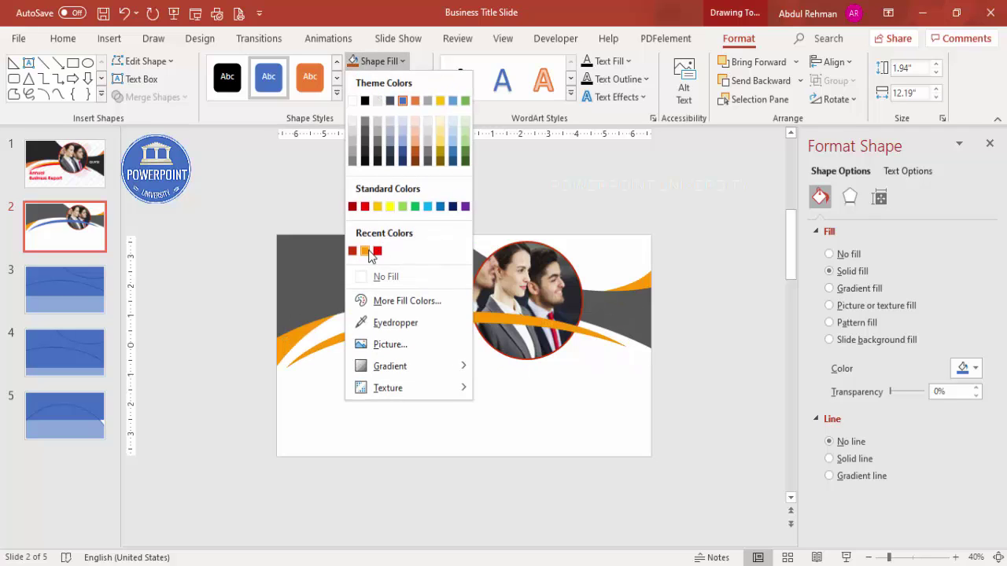